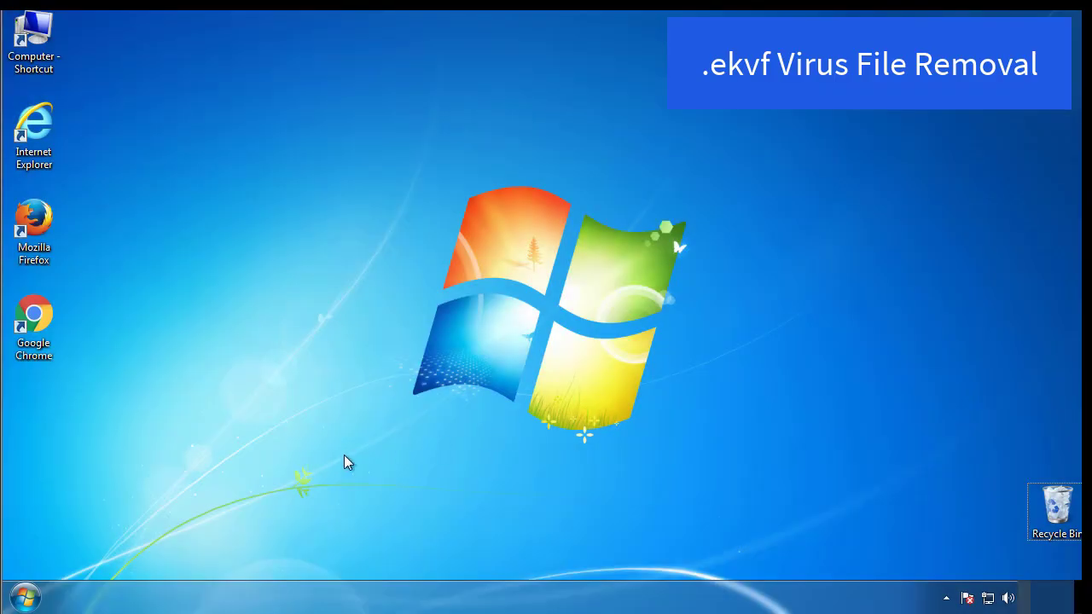
- Enable Safe boot (Minimal) in msconfig's Boot tab and restart into Safe Mode
{"action": "left_click", "coordinate": [25, 597]}
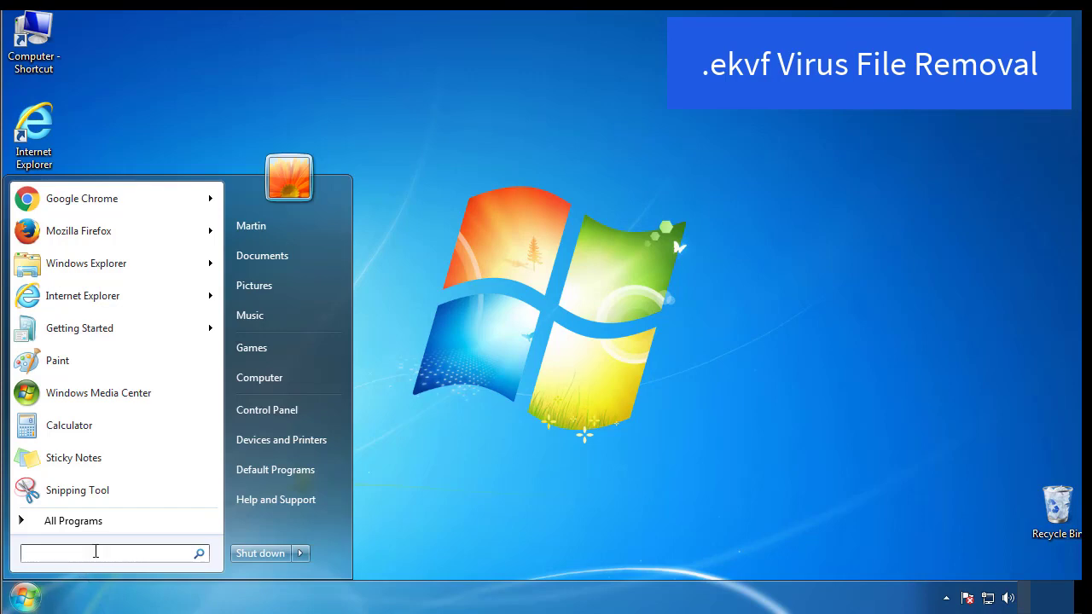
{"action": "type", "text": "msconfig"}
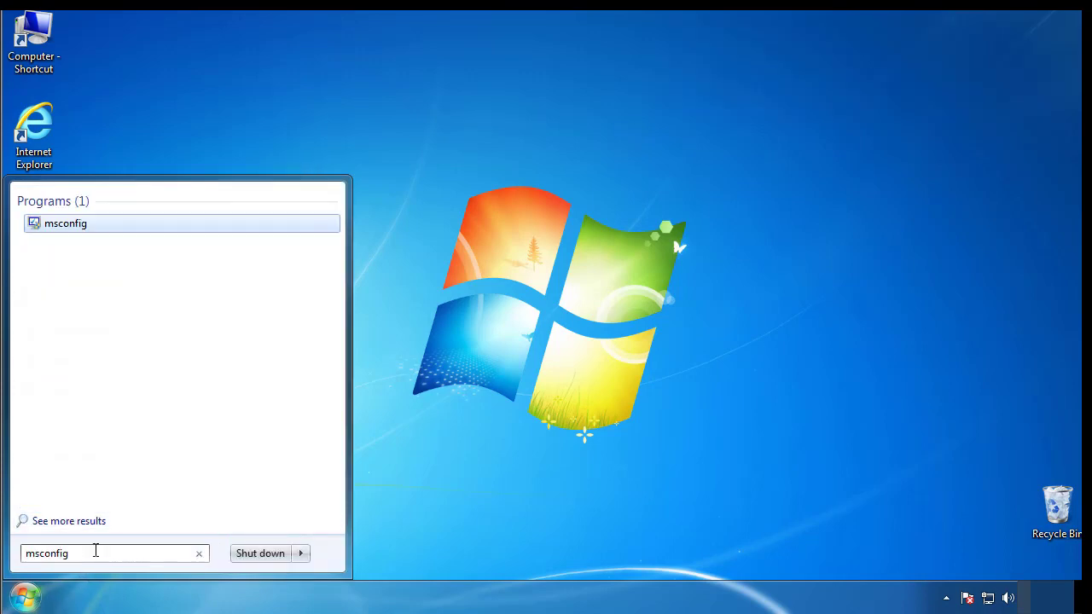
{"action": "key", "text": "Return"}
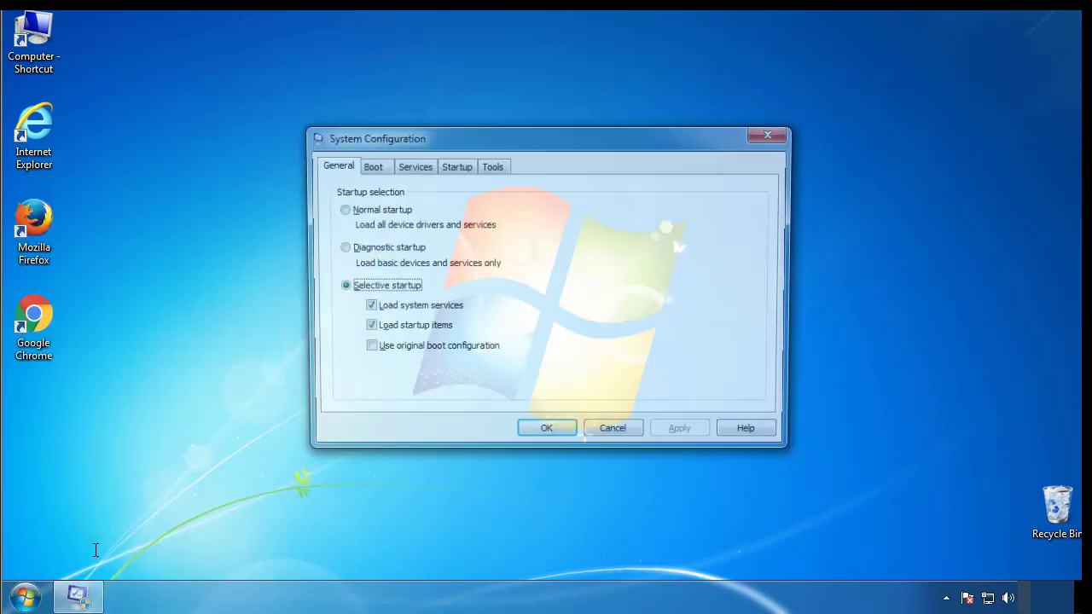
{"action": "left_click", "coordinate": [369, 166]}
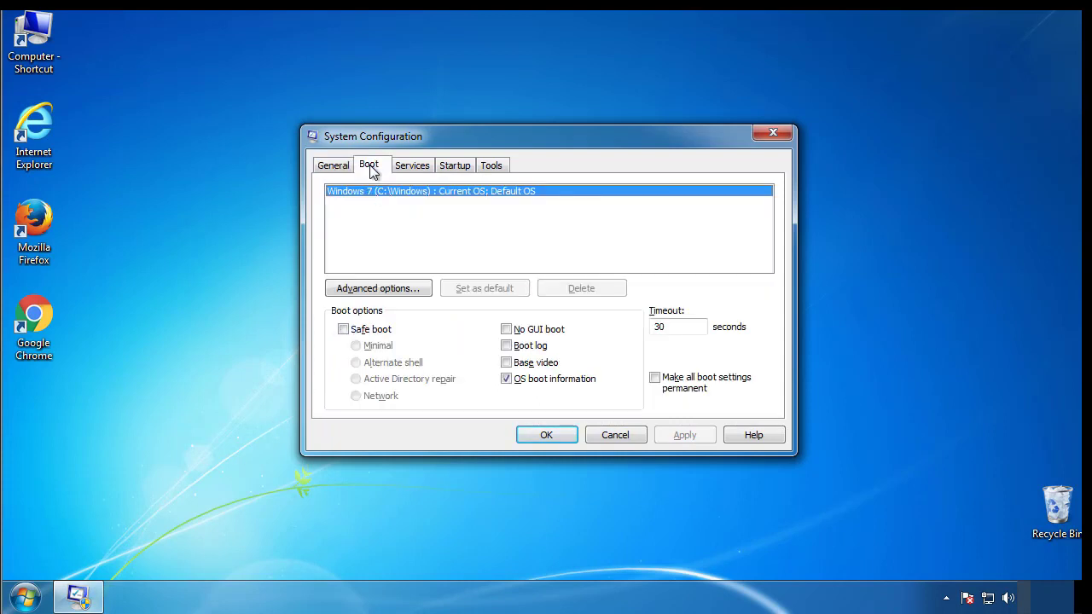
{"action": "left_click", "coordinate": [342, 329]}
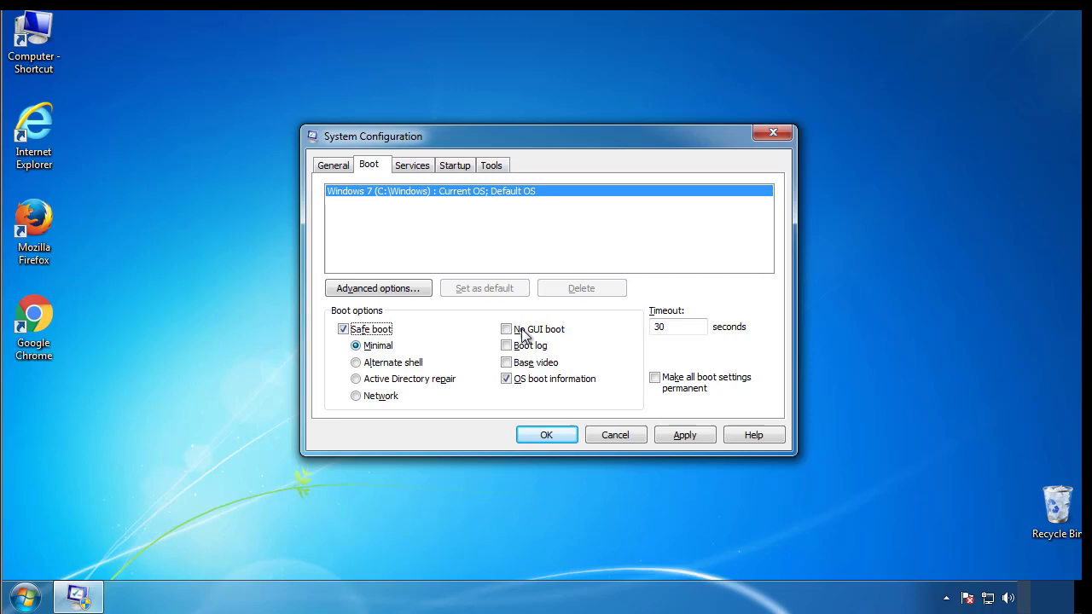
{"action": "left_click", "coordinate": [554, 436]}
{"action": "left_click", "coordinate": [495, 331]}
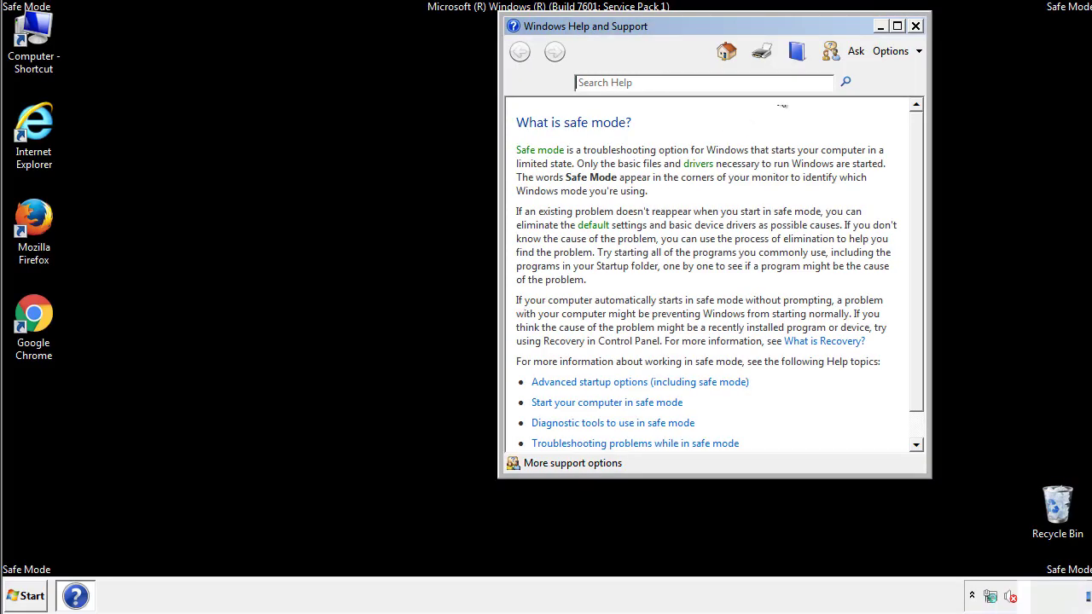
- Close Safe Mode Help, turn on Show hidden files, folders, and drives, and close Control Panel
{"action": "left_click", "coordinate": [916, 25]}
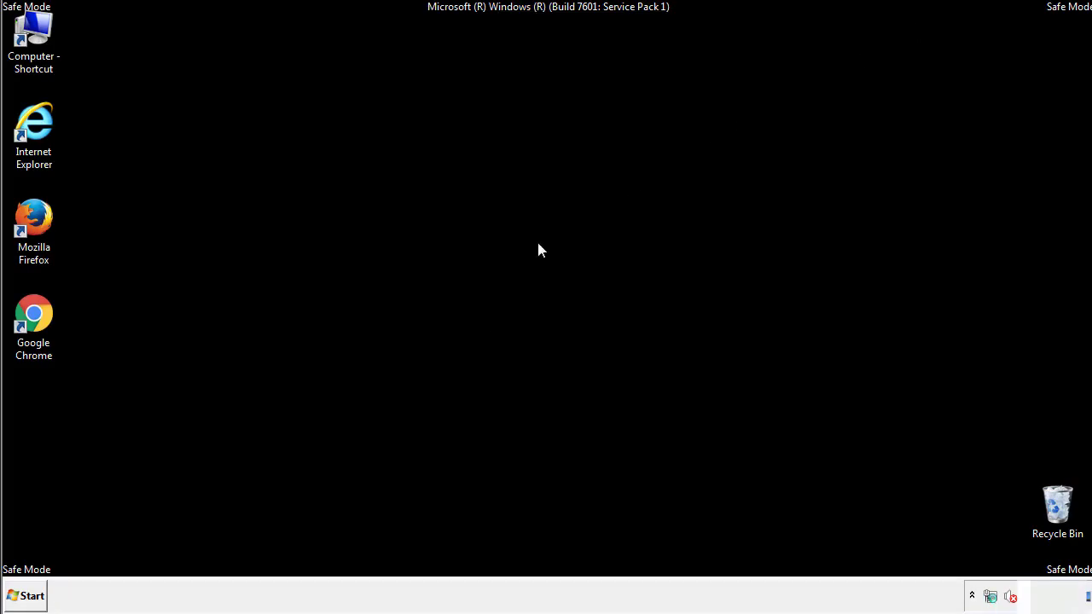
{"action": "left_click", "coordinate": [33, 594]}
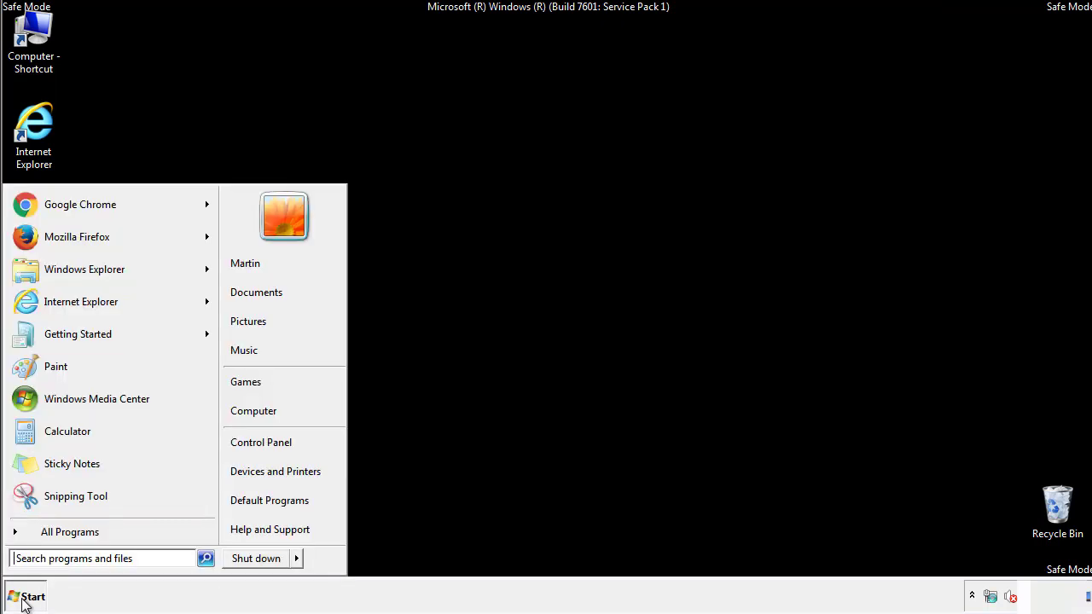
{"action": "left_click", "coordinate": [273, 441]}
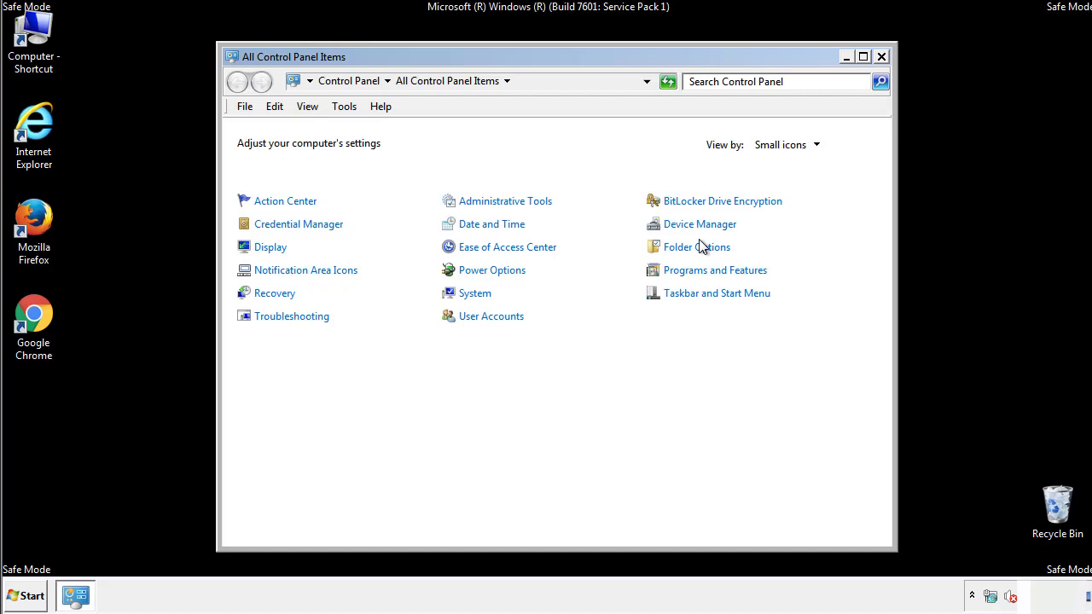
{"action": "left_click", "coordinate": [697, 247]}
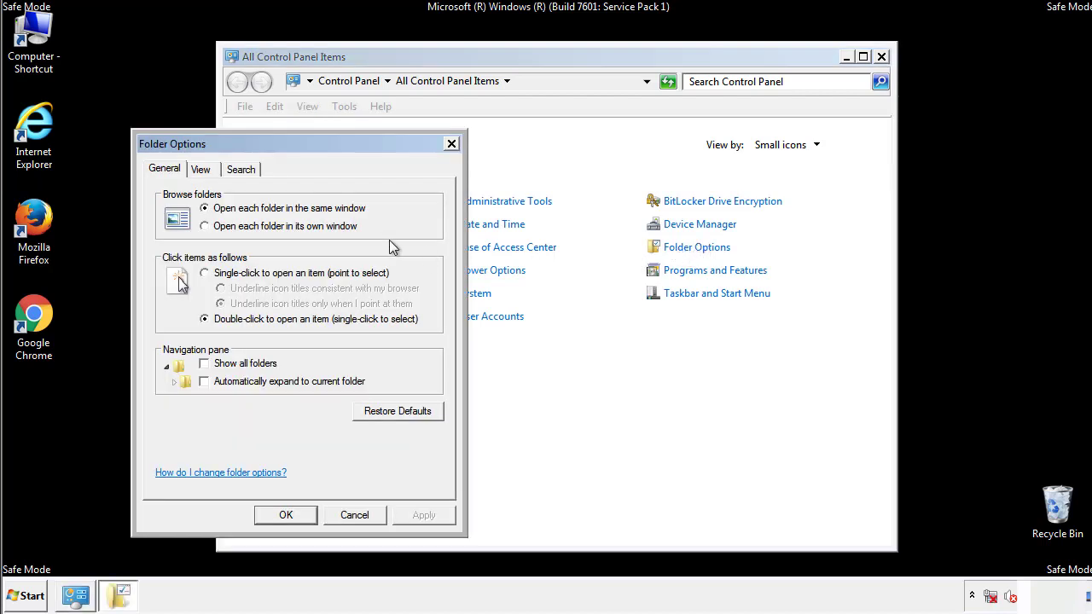
{"action": "left_click", "coordinate": [203, 170]}
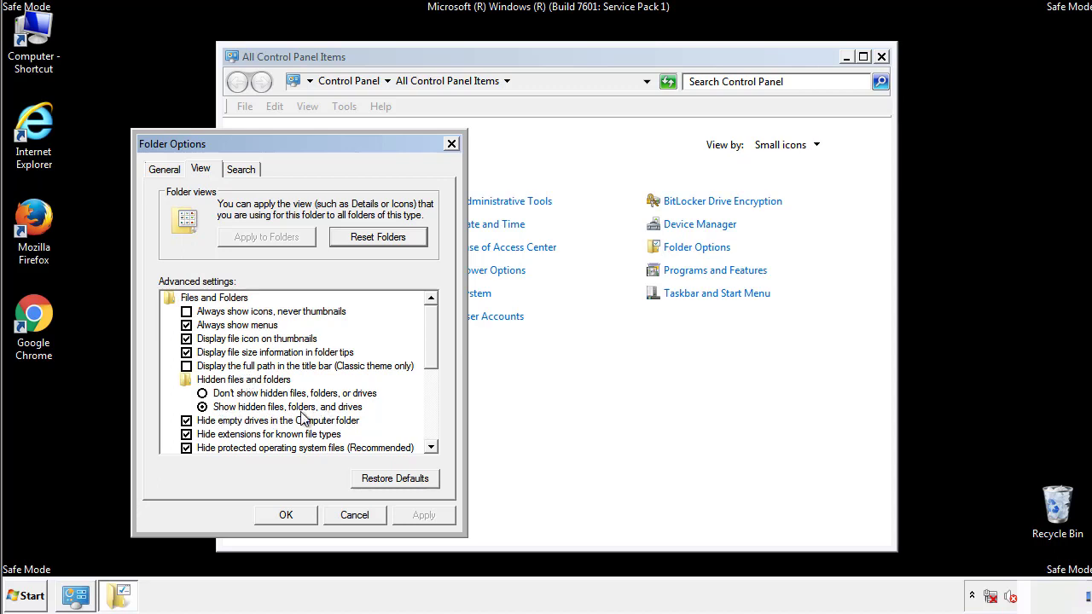
{"action": "left_click", "coordinate": [294, 512]}
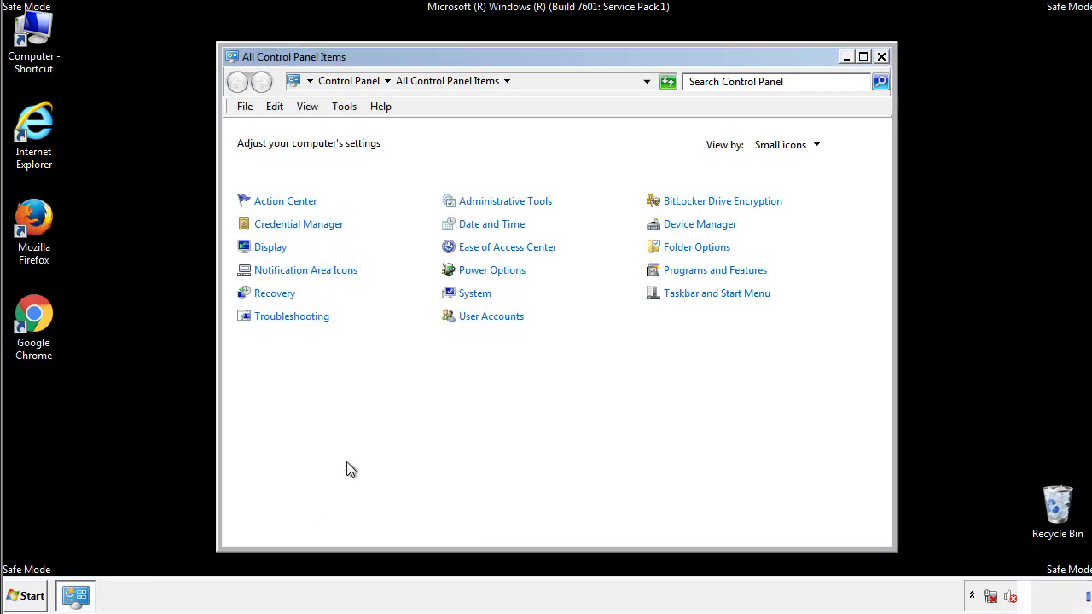
{"action": "left_click", "coordinate": [881, 56]}
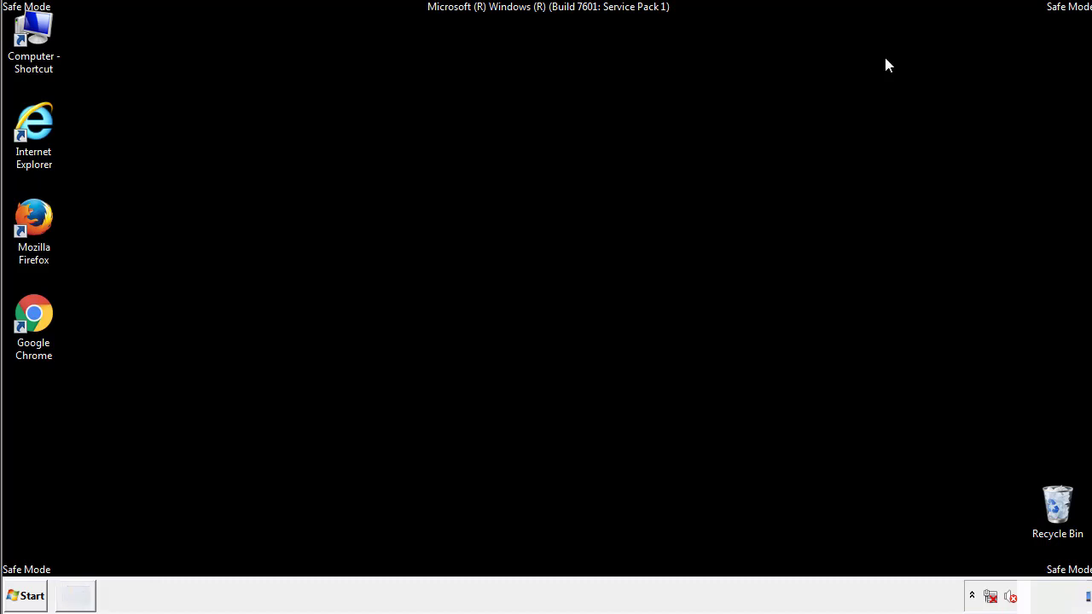
- Browse to C:\Windows\System32\drivers\etc and open the hosts file, bringing up Open with
{"action": "double_click", "coordinate": [36, 34]}
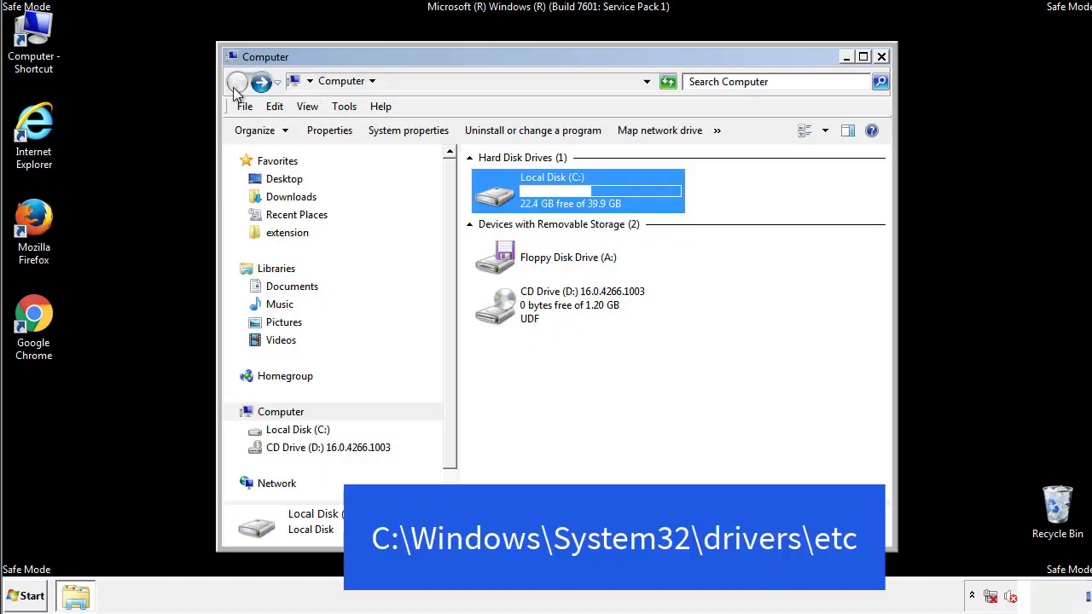
{"action": "double_click", "coordinate": [502, 198]}
{"action": "double_click", "coordinate": [498, 311]}
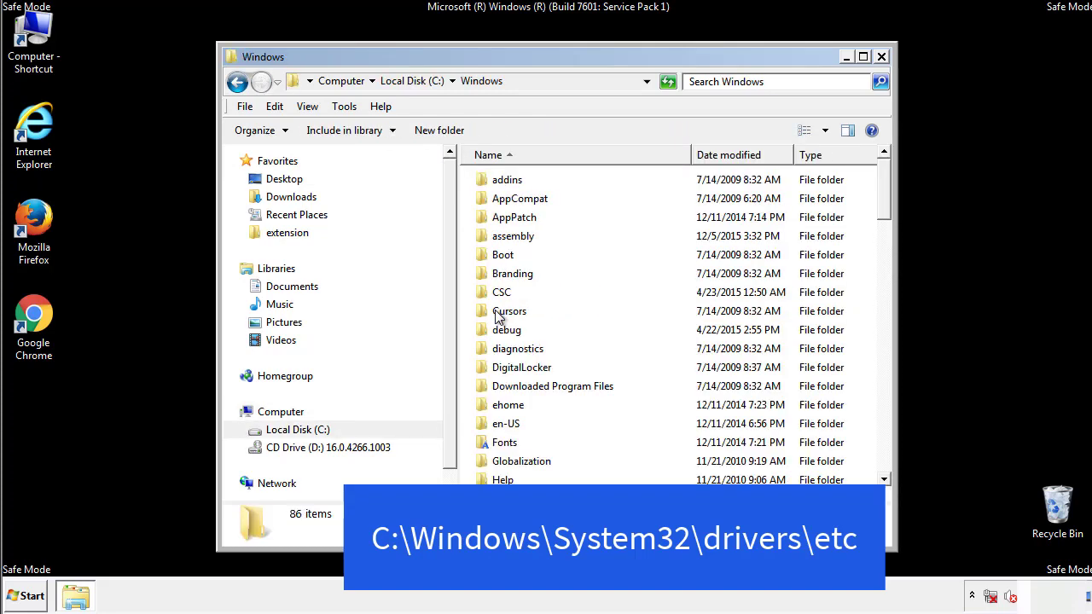
{"action": "scroll", "coordinate": [503, 379], "scroll_direction": "down", "scroll_amount": 2}
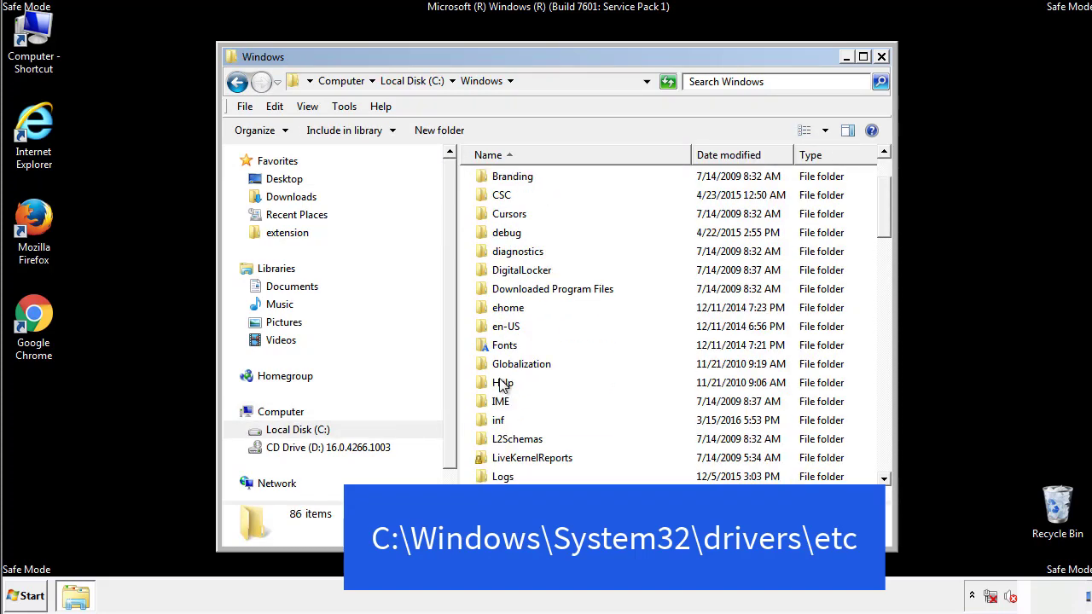
{"action": "scroll", "coordinate": [504, 385], "scroll_direction": "down", "scroll_amount": 7}
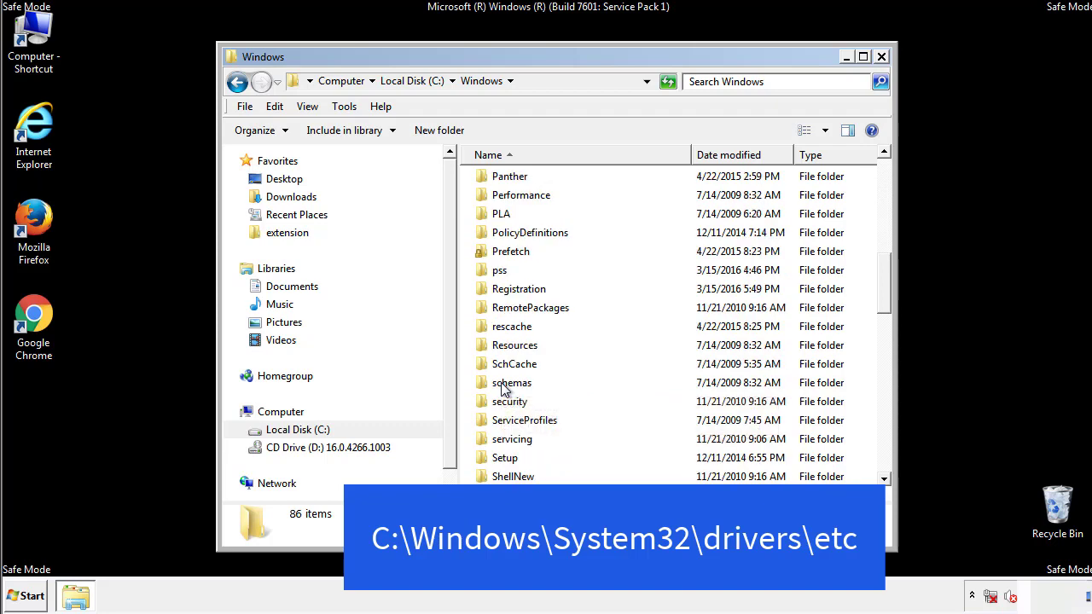
{"action": "scroll", "coordinate": [501, 384], "scroll_direction": "down", "scroll_amount": 2}
{"action": "double_click", "coordinate": [516, 442]}
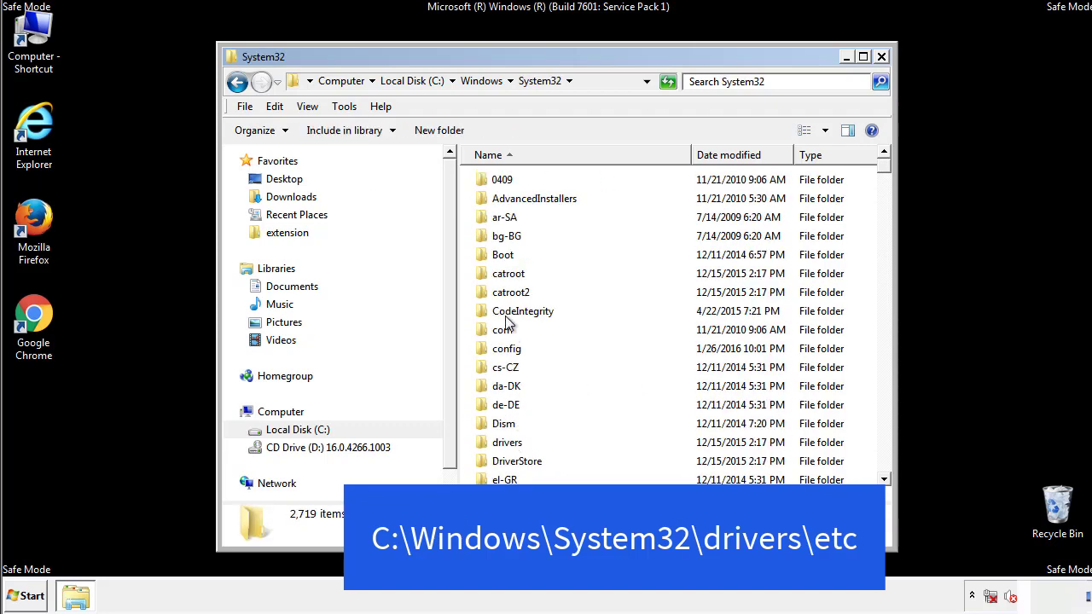
{"action": "double_click", "coordinate": [507, 443]}
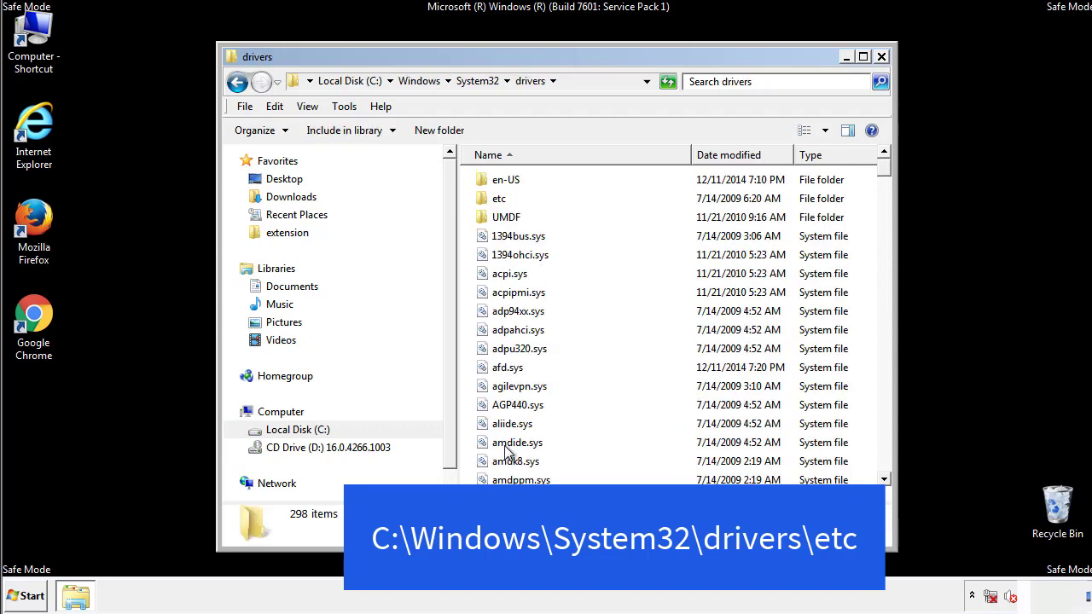
{"action": "double_click", "coordinate": [488, 202]}
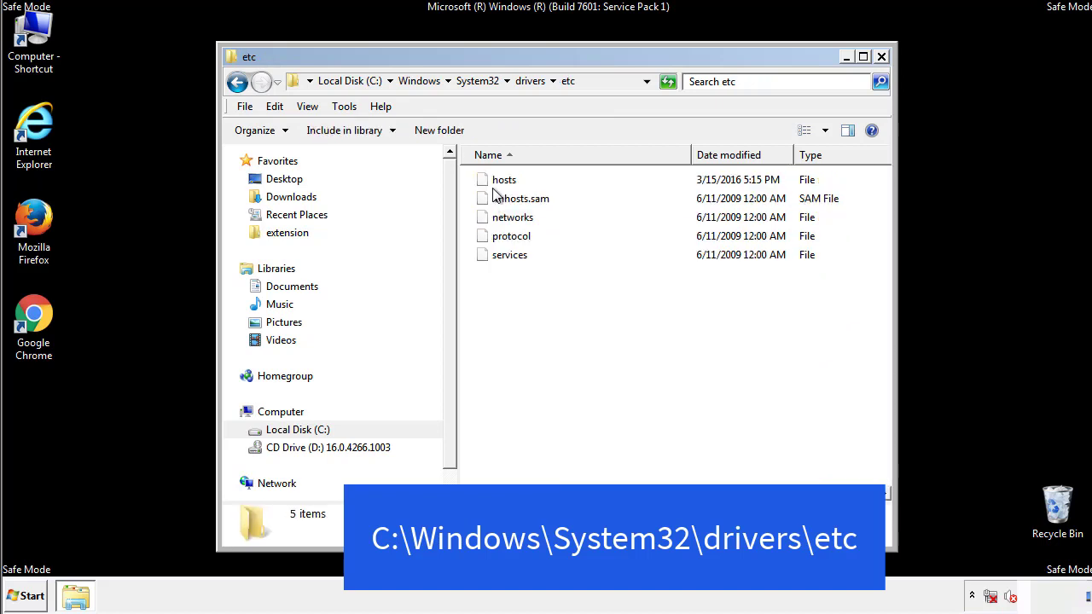
{"action": "double_click", "coordinate": [497, 182]}
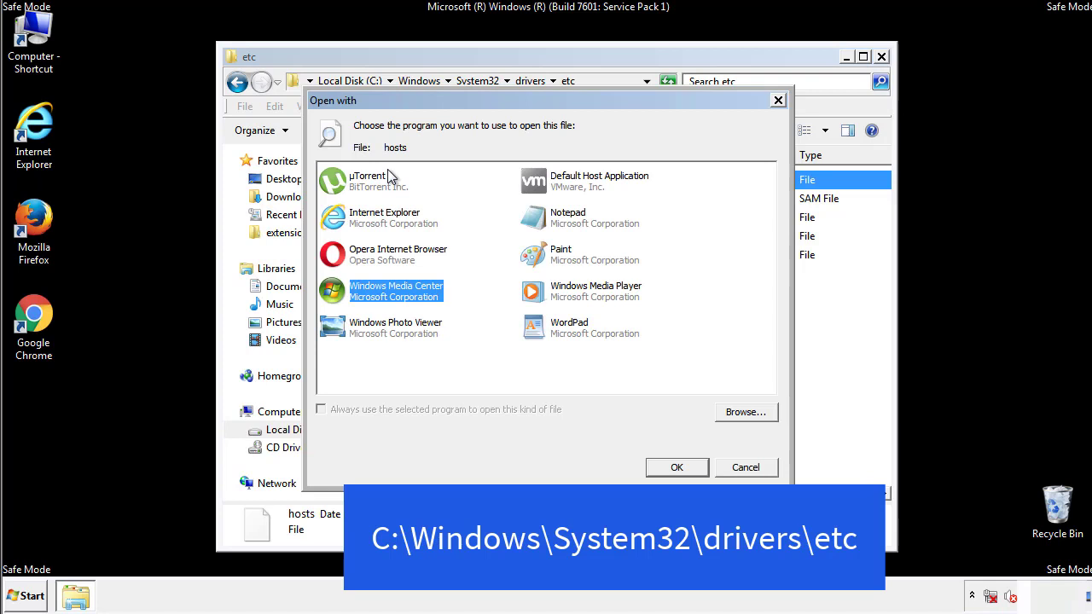
- Open hosts in Notepad and move its window fully into view
{"action": "left_click", "coordinate": [553, 224]}
{"action": "left_click", "coordinate": [675, 468]}
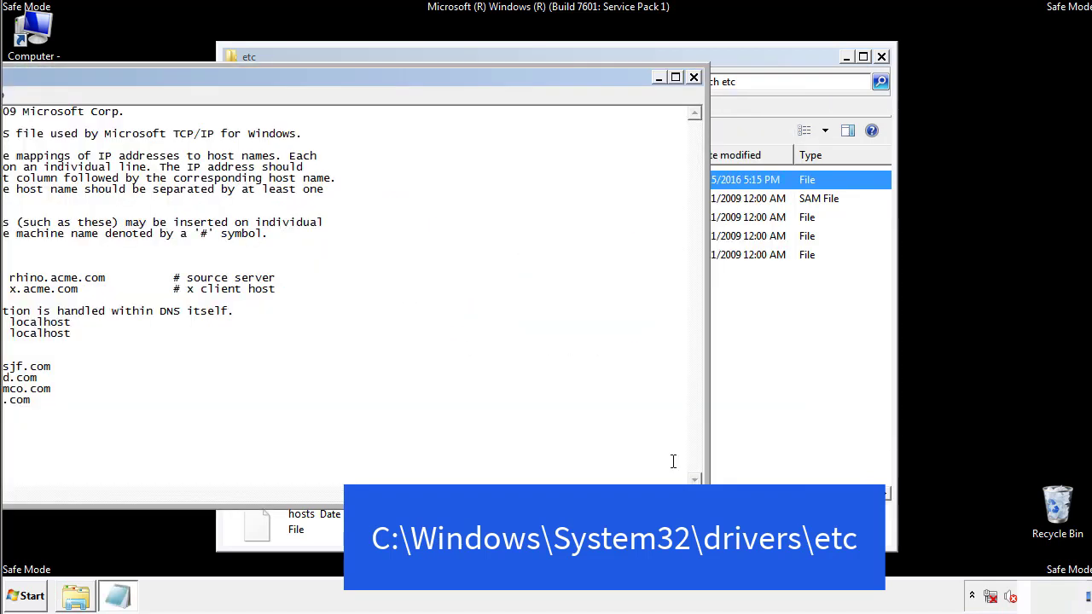
{"action": "left_click_drag", "start_coordinate": [446, 78], "coordinate": [694, 93]}
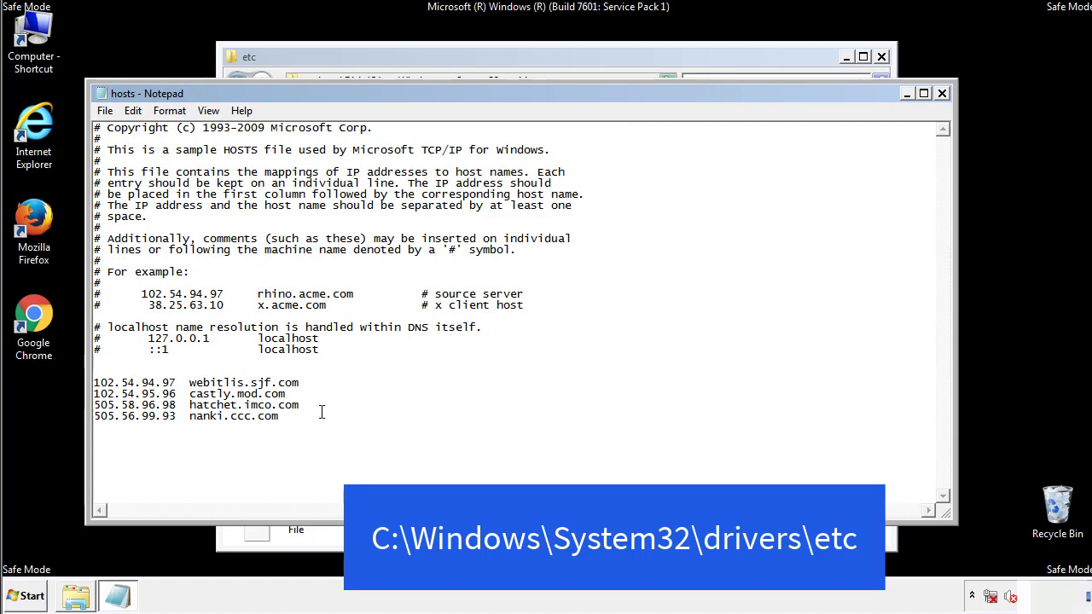
- Delete the four suspicious host entries at the bottom and save the hosts file
{"action": "left_click_drag", "start_coordinate": [305, 417], "coordinate": [115, 379]}
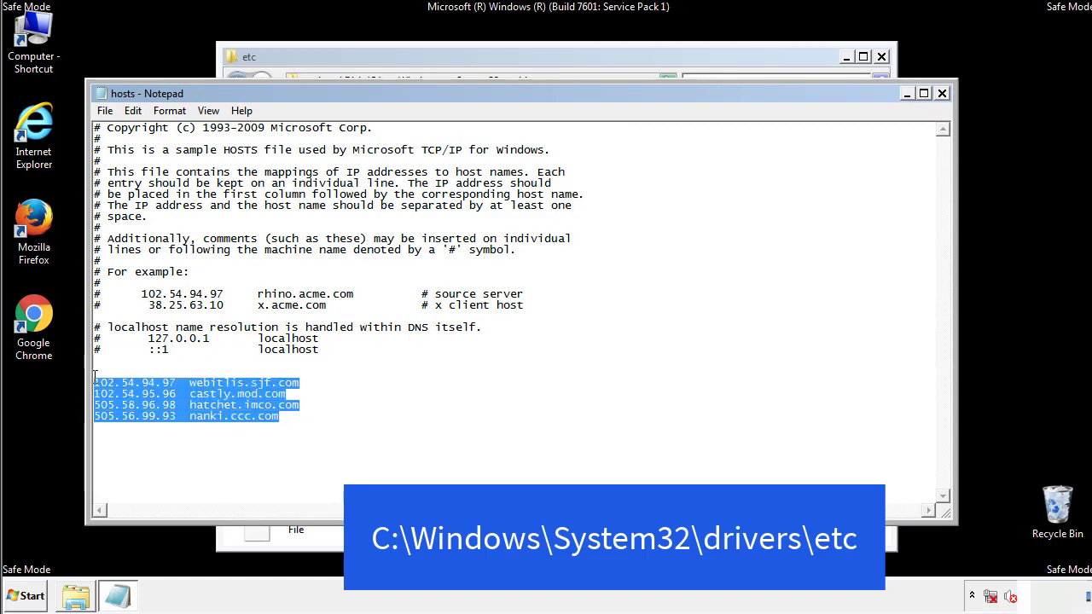
{"action": "key", "text": "Delete"}
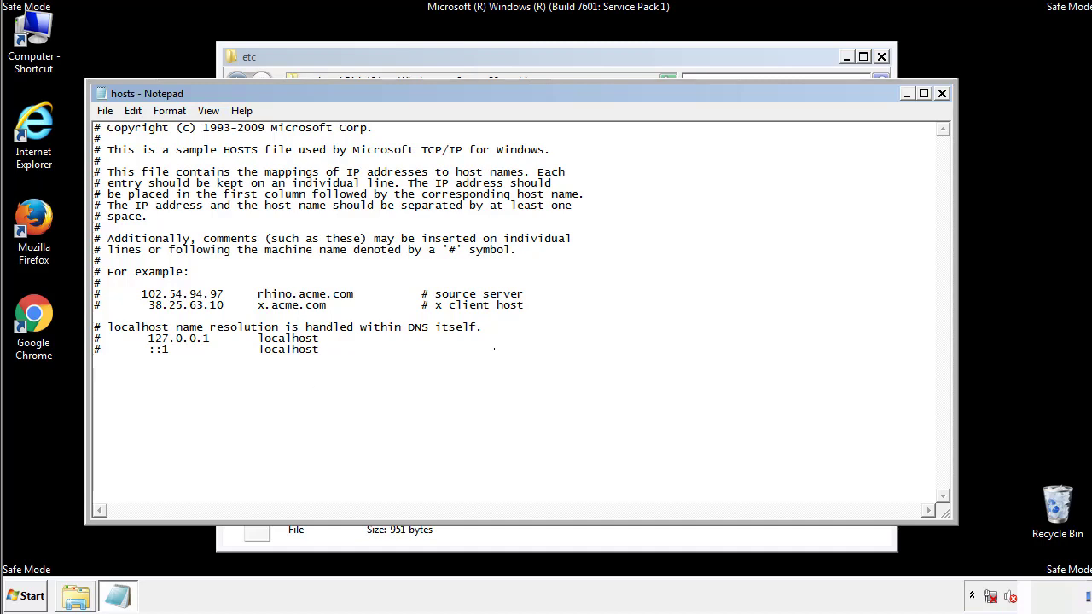
{"action": "left_click", "coordinate": [943, 93]}
{"action": "left_click", "coordinate": [481, 313]}
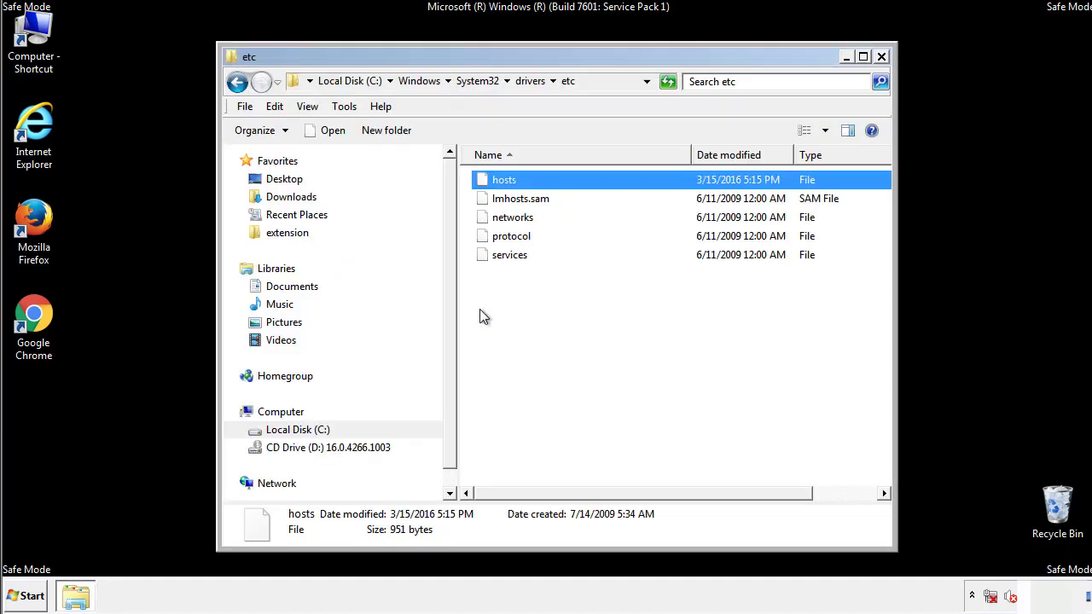
{"action": "left_click", "coordinate": [480, 312]}
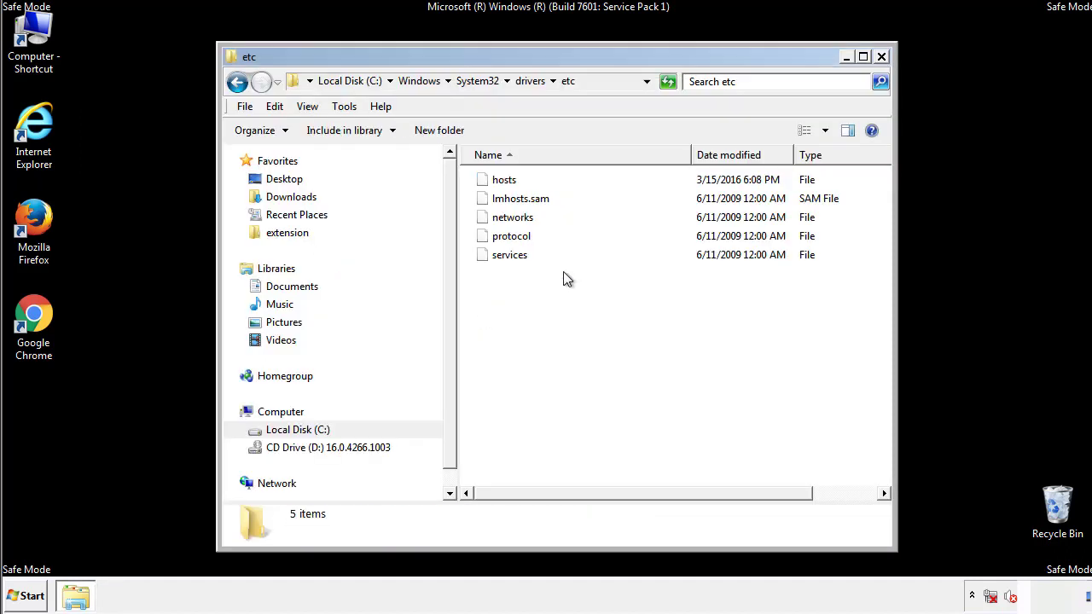
- Close the etc window and open the Startup folder from All Programs
{"action": "left_click", "coordinate": [881, 57]}
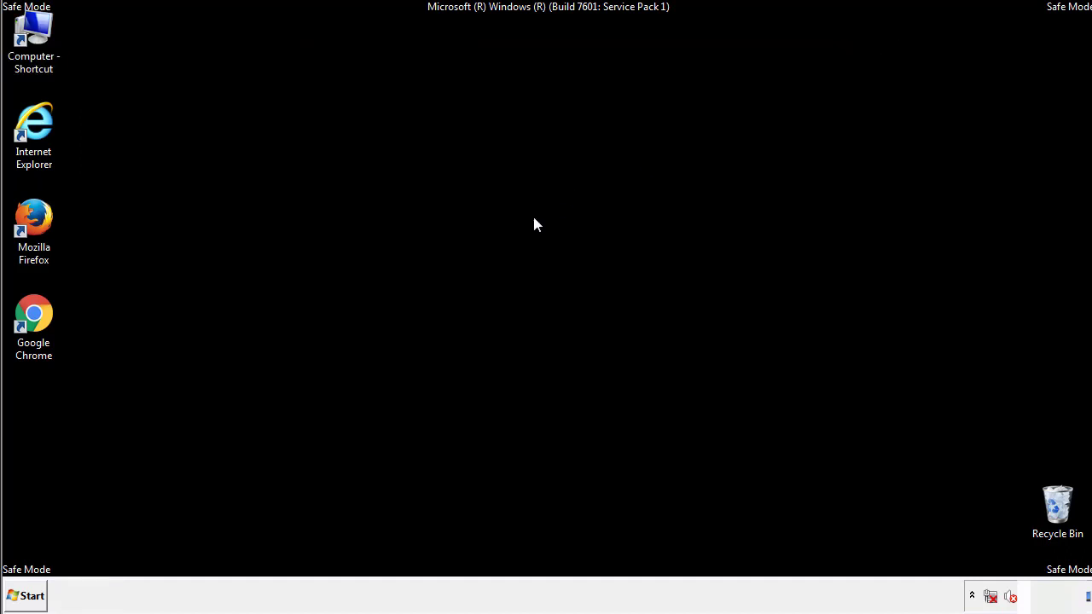
{"action": "left_click", "coordinate": [28, 596]}
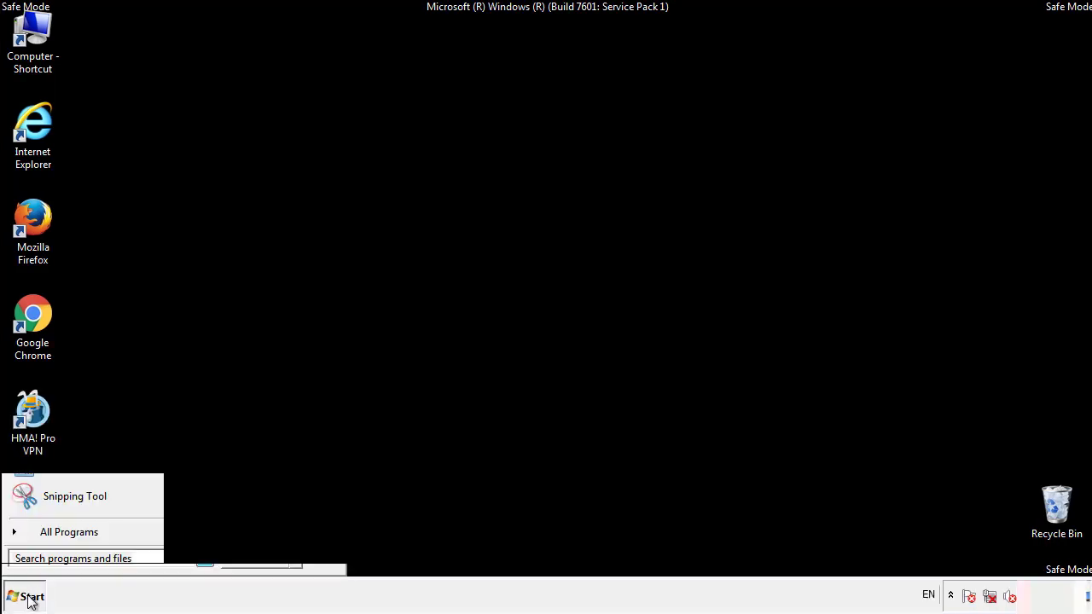
{"action": "left_click", "coordinate": [49, 539]}
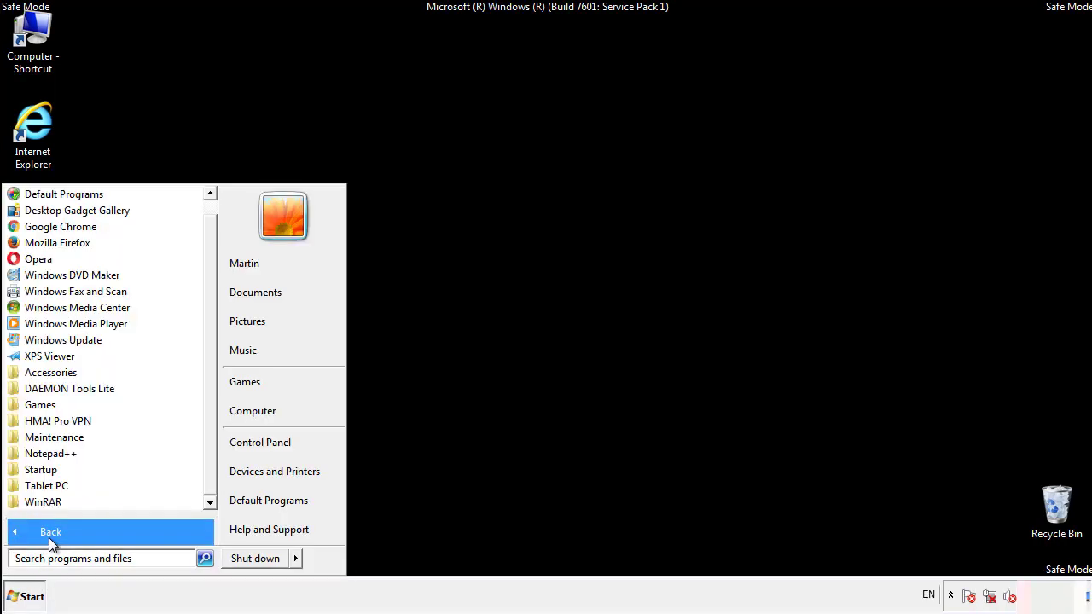
{"action": "right_click", "coordinate": [42, 468]}
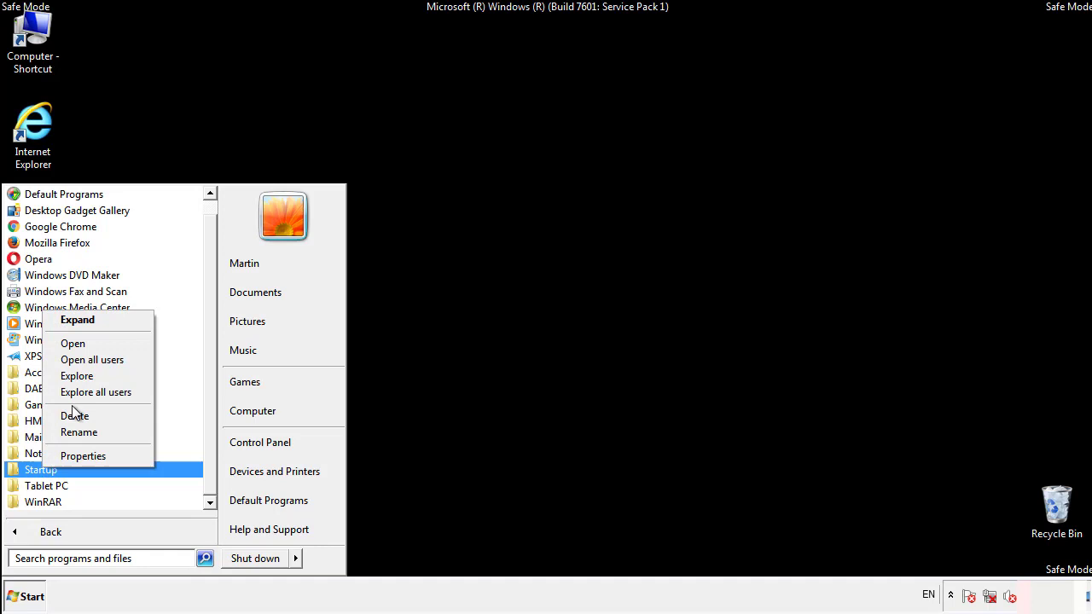
{"action": "left_click", "coordinate": [82, 342]}
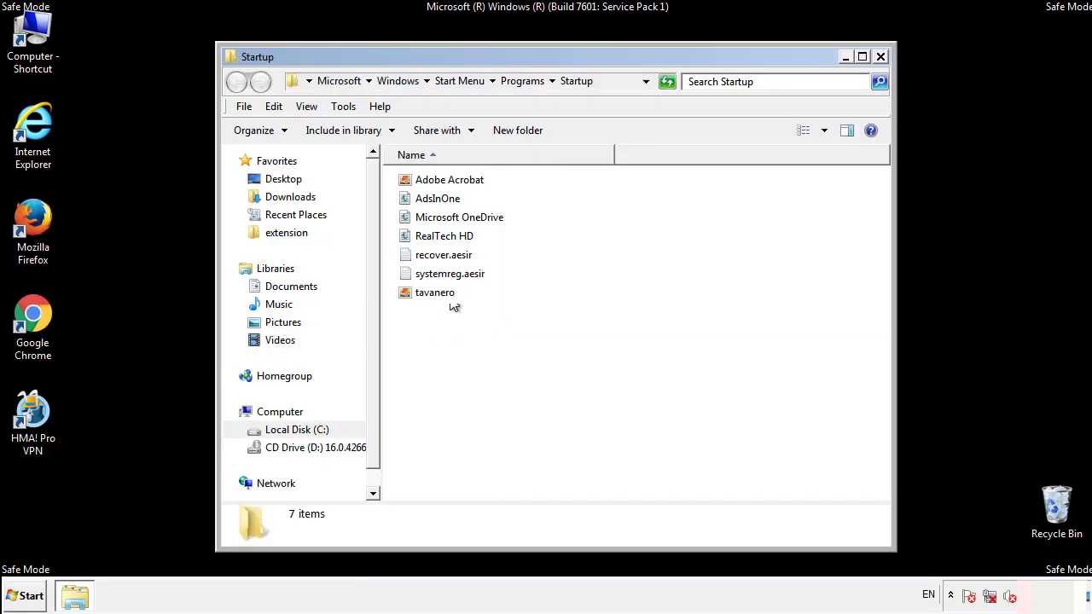
- Delete AdsInOne, recover.aesir, systemreg.aesir and tavanero from Startup, then close the folder
{"action": "left_click", "coordinate": [445, 202]}
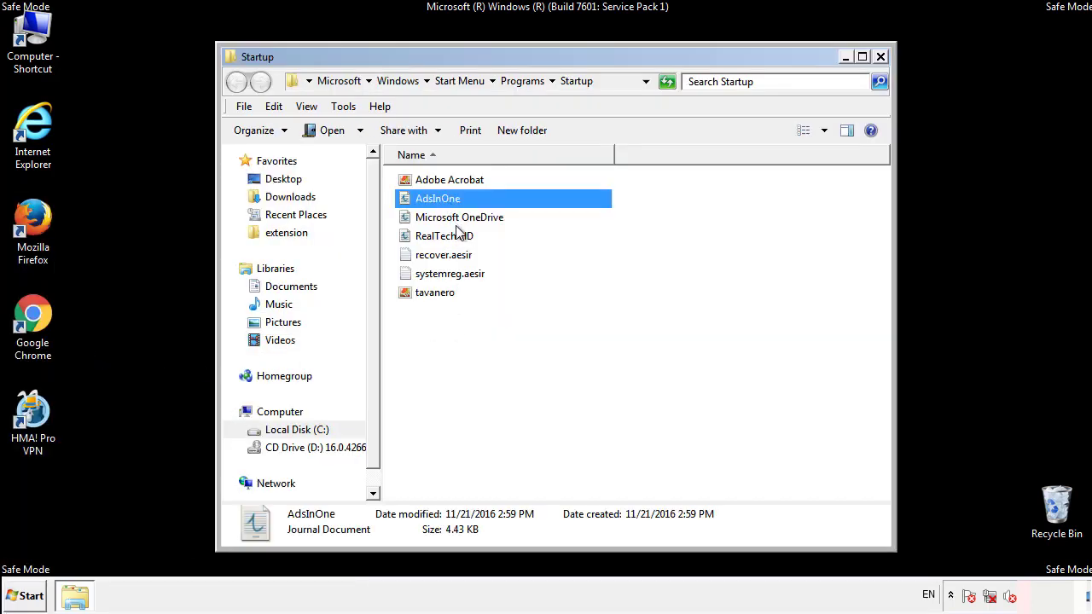
{"action": "left_click", "coordinate": [444, 255], "text": "ctrl"}
{"action": "left_click", "coordinate": [453, 273], "text": "ctrl"}
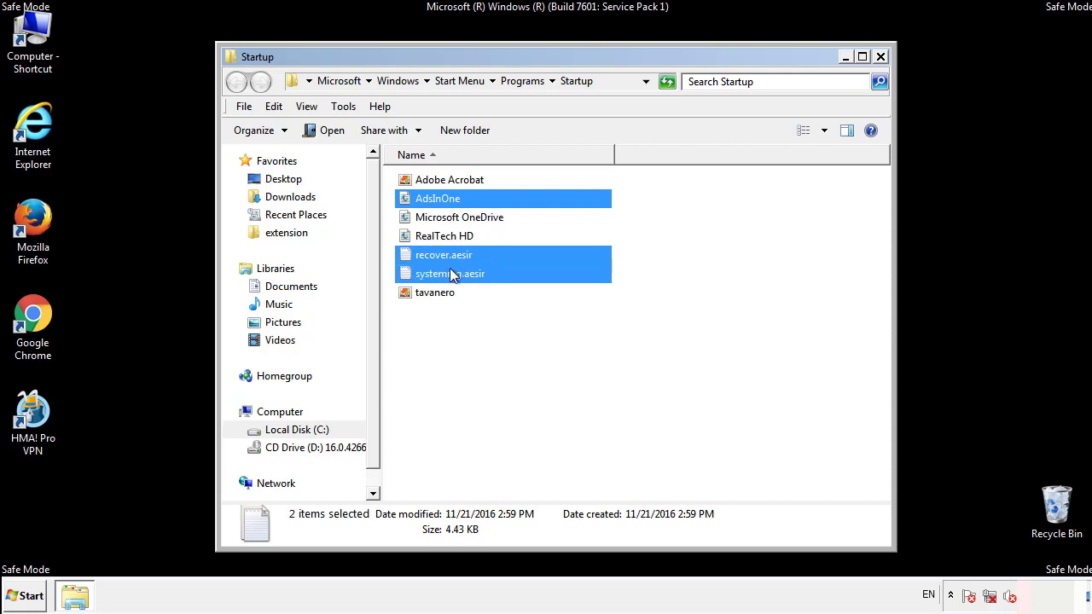
{"action": "left_click", "coordinate": [436, 291], "text": "ctrl"}
{"action": "right_click", "coordinate": [432, 293]}
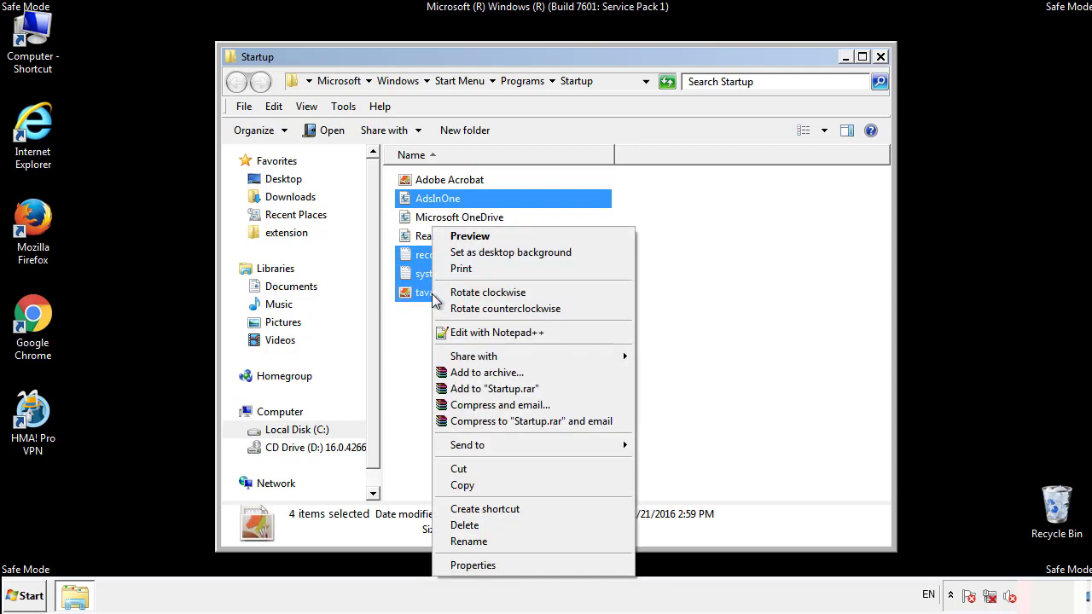
{"action": "left_click", "coordinate": [457, 525]}
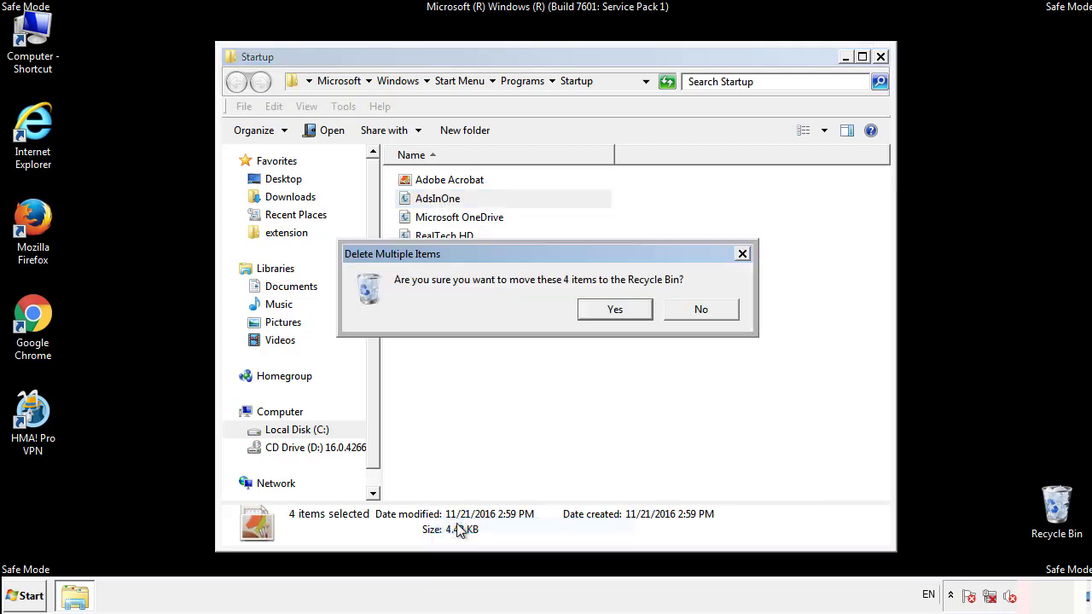
{"action": "left_click", "coordinate": [603, 310]}
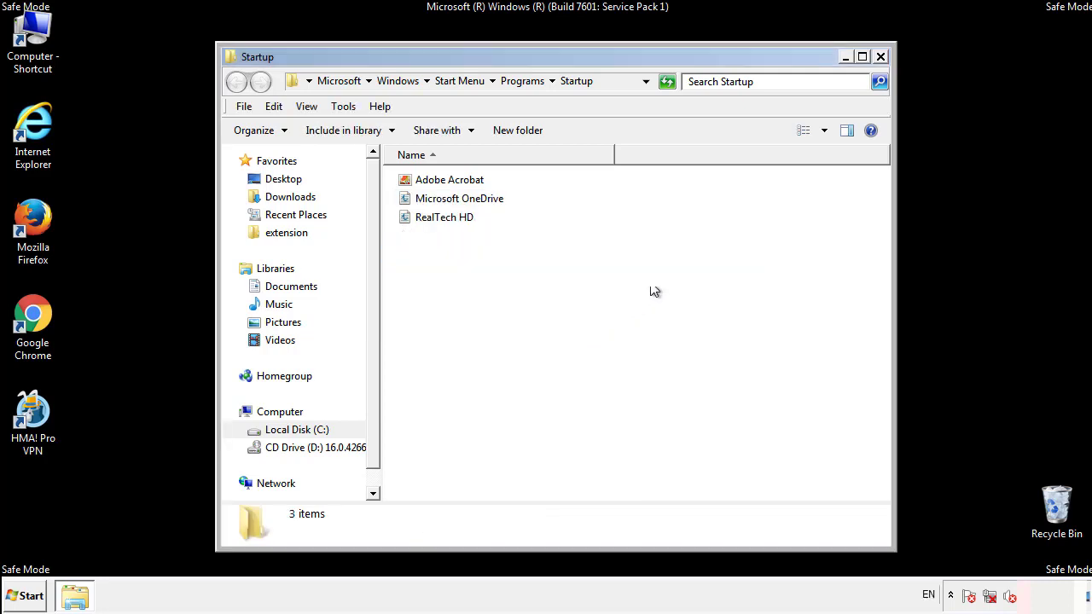
{"action": "left_click", "coordinate": [882, 60]}
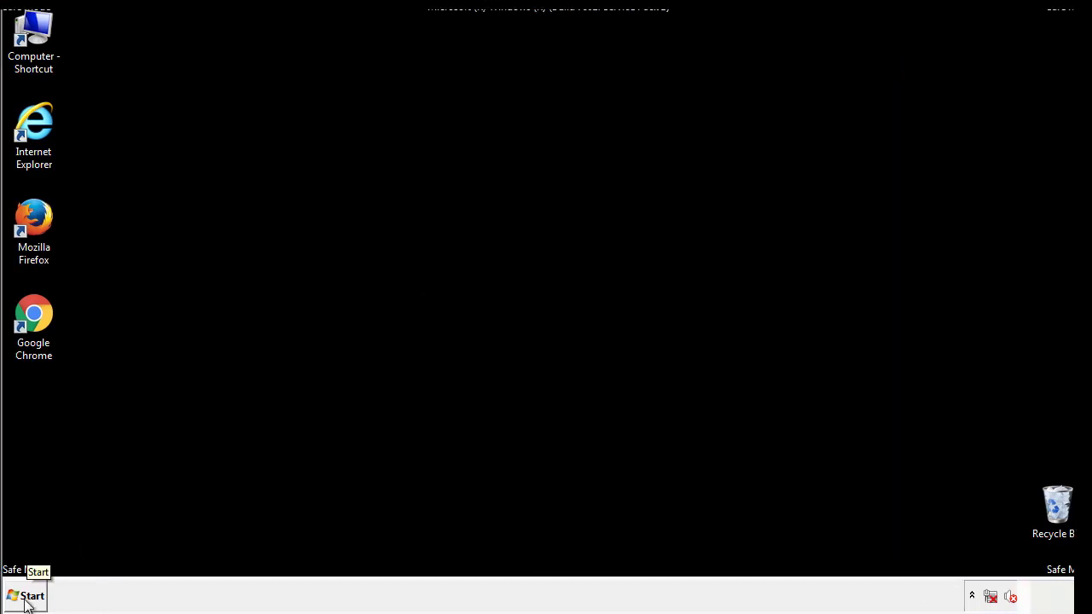
- Launch Registry Editor with a Start menu search for regedit
{"action": "left_click", "coordinate": [25, 601]}
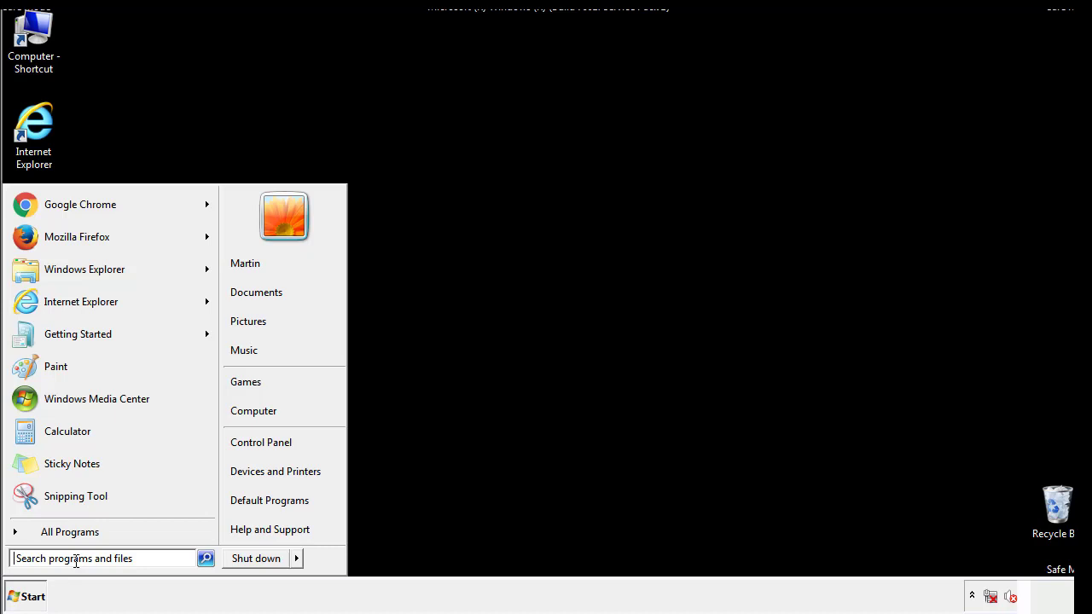
{"action": "type", "text": "reged"}
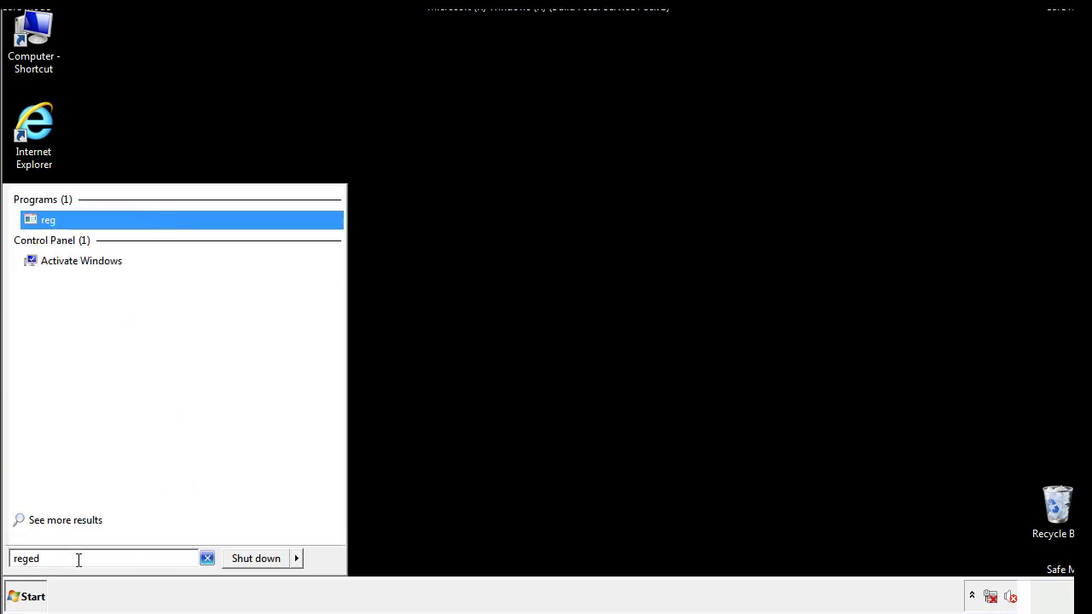
{"action": "type", "text": "it"}
{"action": "key", "text": "Return"}
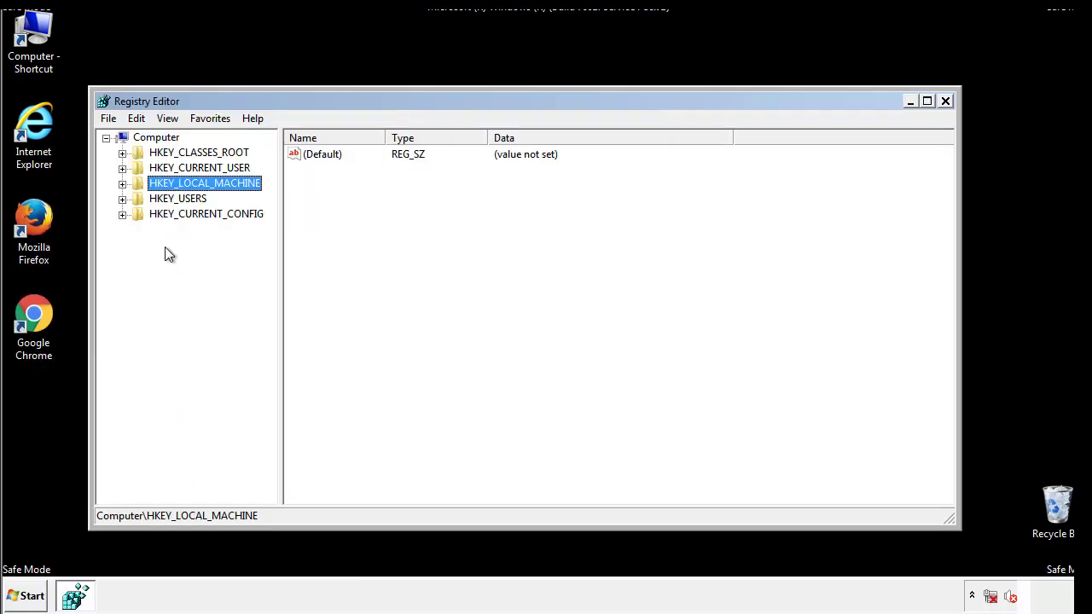
- Expand HKEY_LOCAL_MACHINE down to SOFTWARE\Microsoft\Windows\CurrentVersion
{"action": "left_click", "coordinate": [122, 184]}
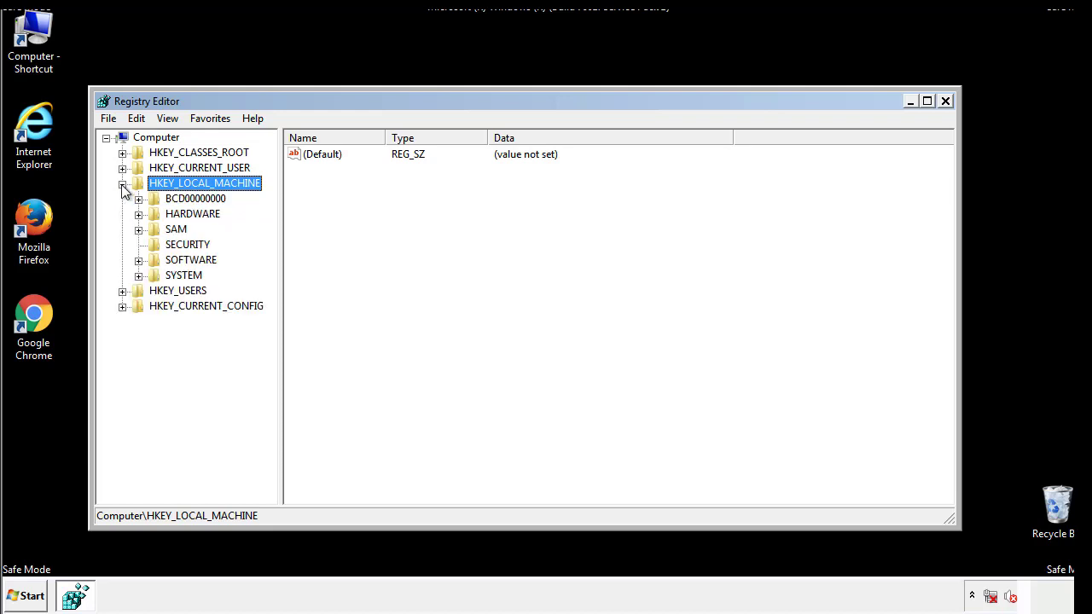
{"action": "left_click", "coordinate": [138, 260]}
{"action": "left_click_drag", "start_coordinate": [269, 252], "coordinate": [270, 282]}
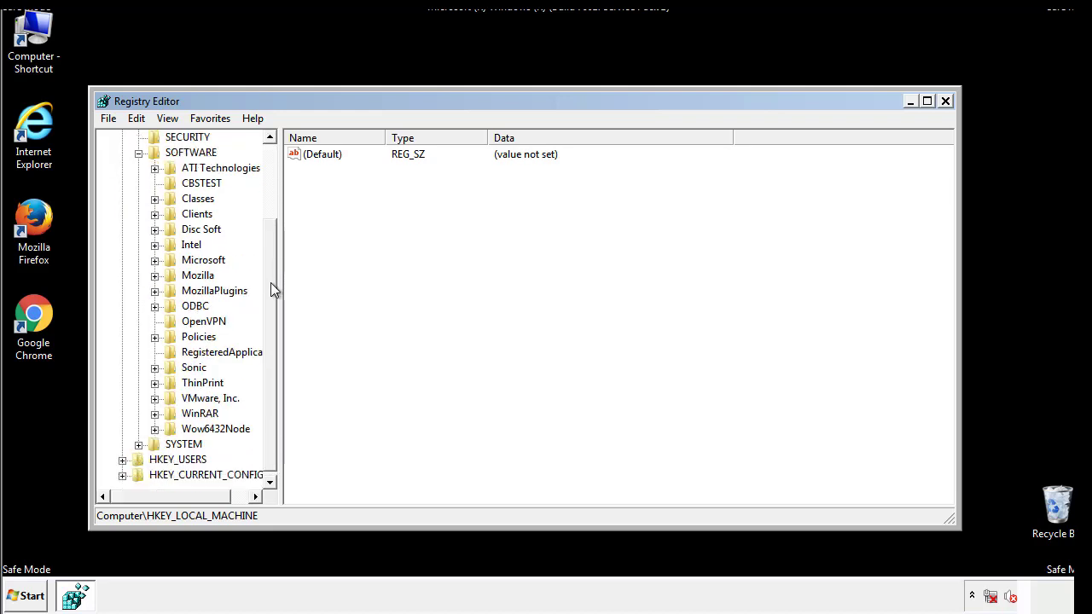
{"action": "left_click", "coordinate": [155, 261]}
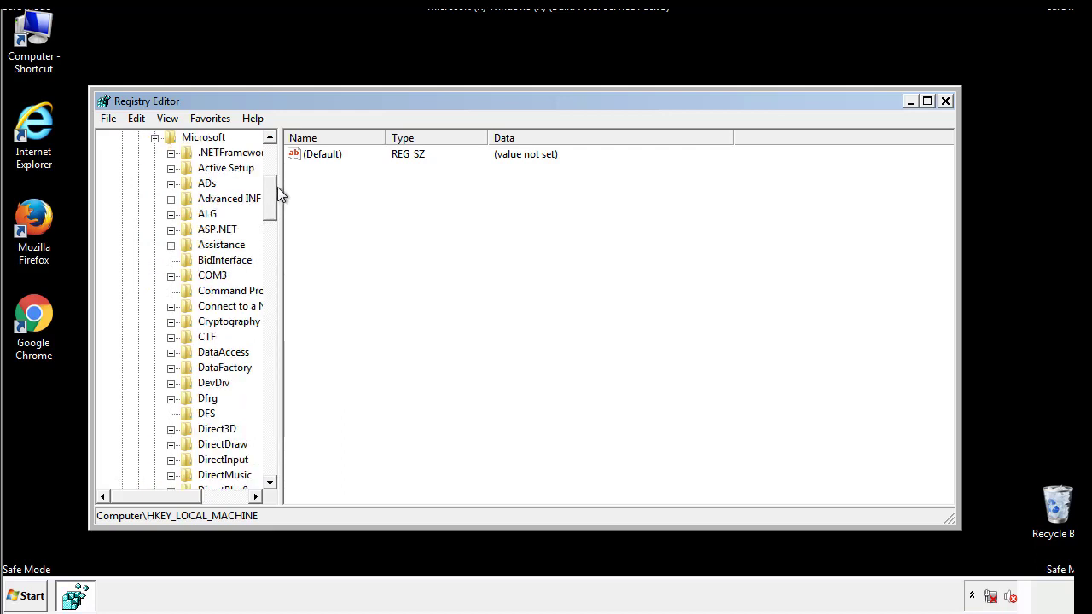
{"action": "left_click_drag", "start_coordinate": [268, 211], "coordinate": [271, 439]}
{"action": "left_click", "coordinate": [172, 262]}
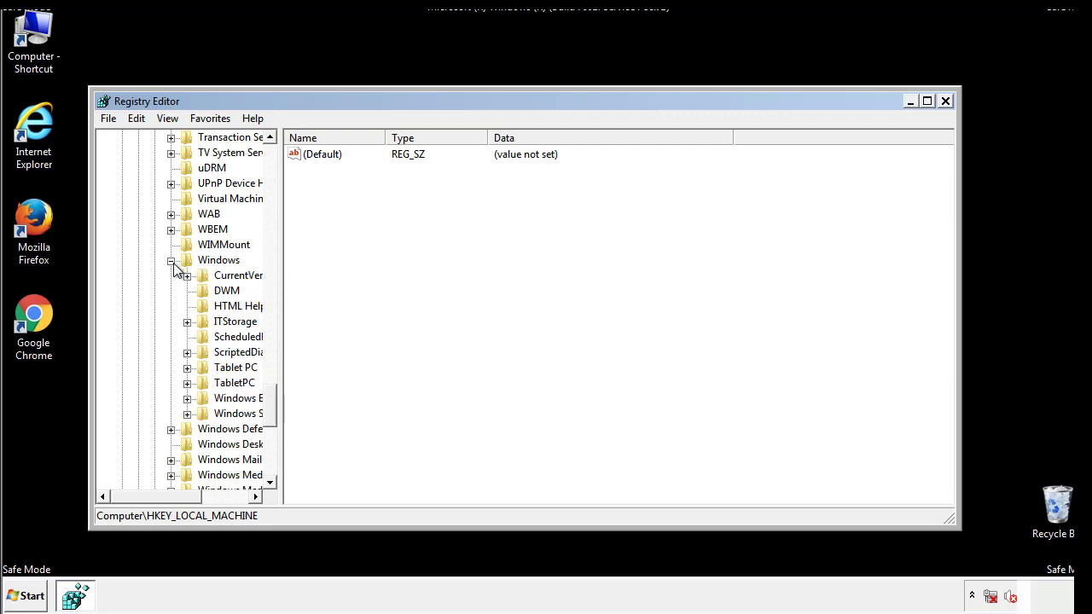
{"action": "left_click_drag", "start_coordinate": [150, 498], "coordinate": [174, 501]}
{"action": "left_click", "coordinate": [144, 276]}
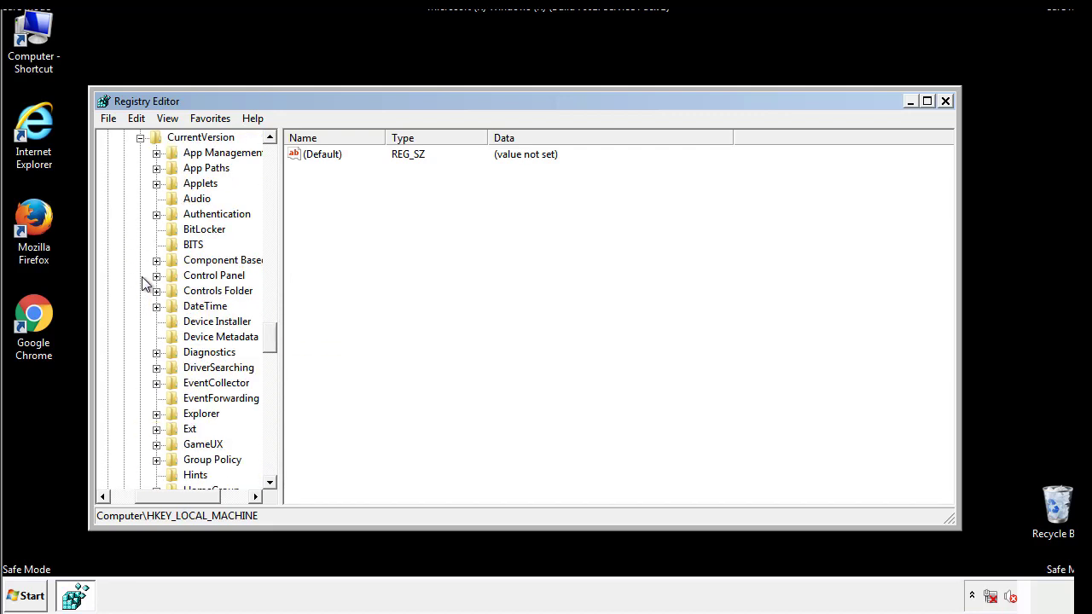
{"action": "left_click_drag", "start_coordinate": [277, 337], "coordinate": [270, 395]}
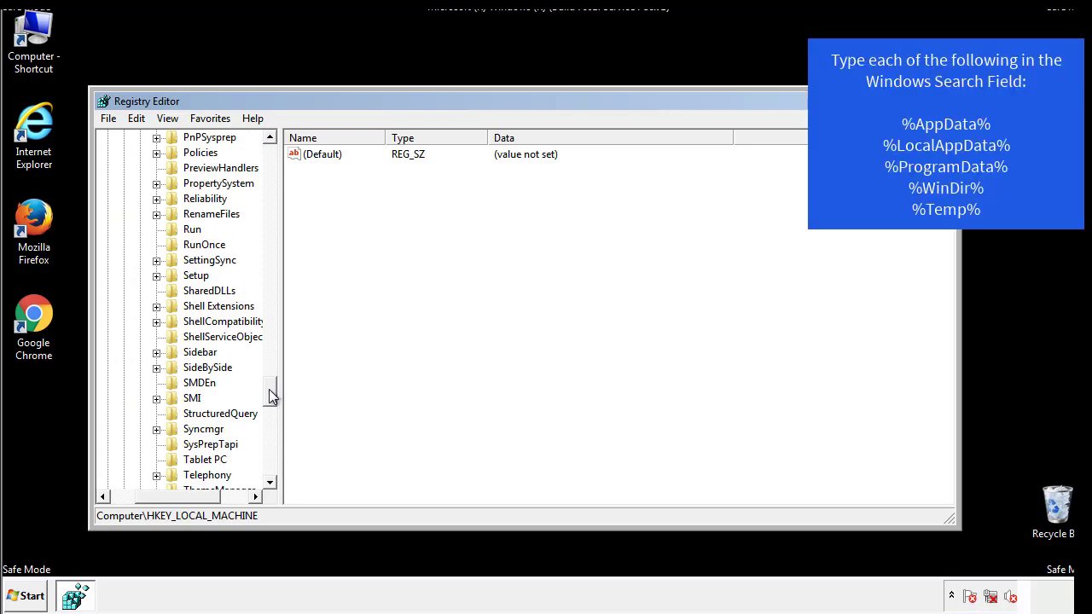
- Delete the tappi.loc value from the Run key, keeping the VMware entry
{"action": "left_click", "coordinate": [190, 229]}
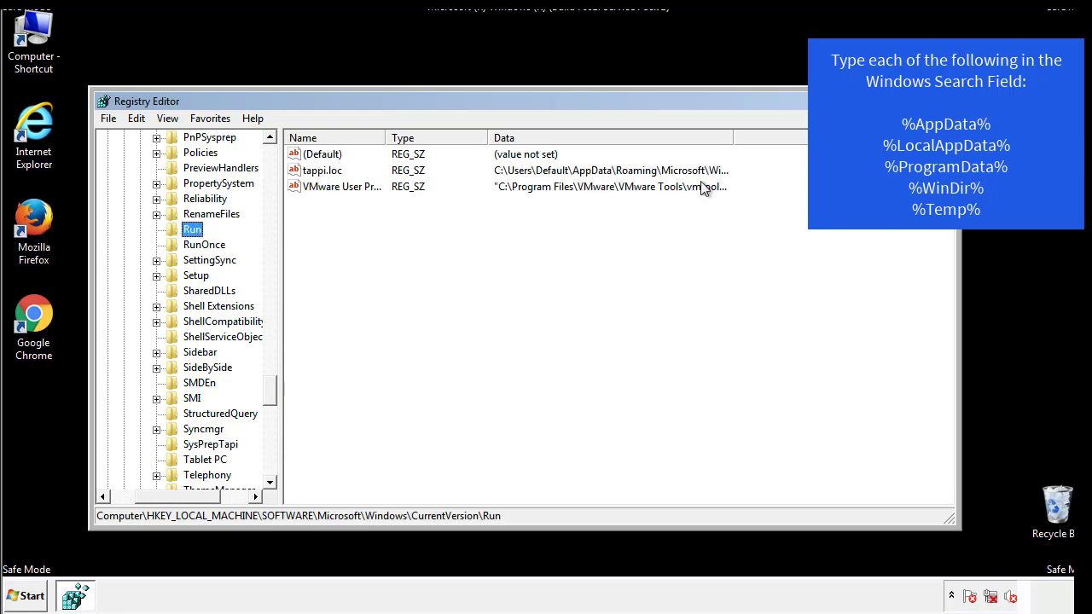
{"action": "right_click", "coordinate": [315, 172]}
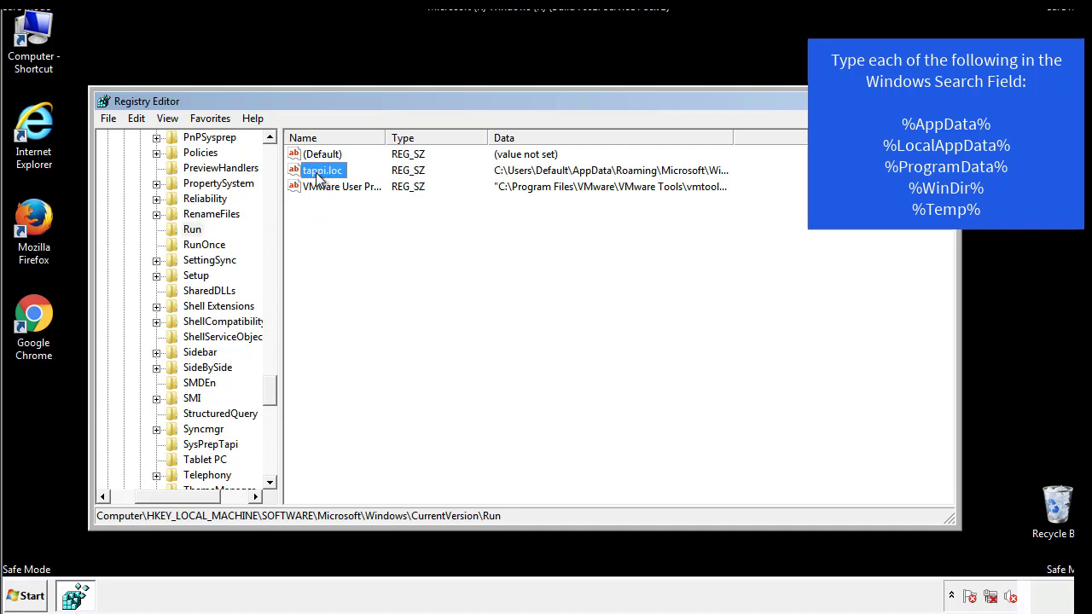
{"action": "left_click", "coordinate": [341, 223]}
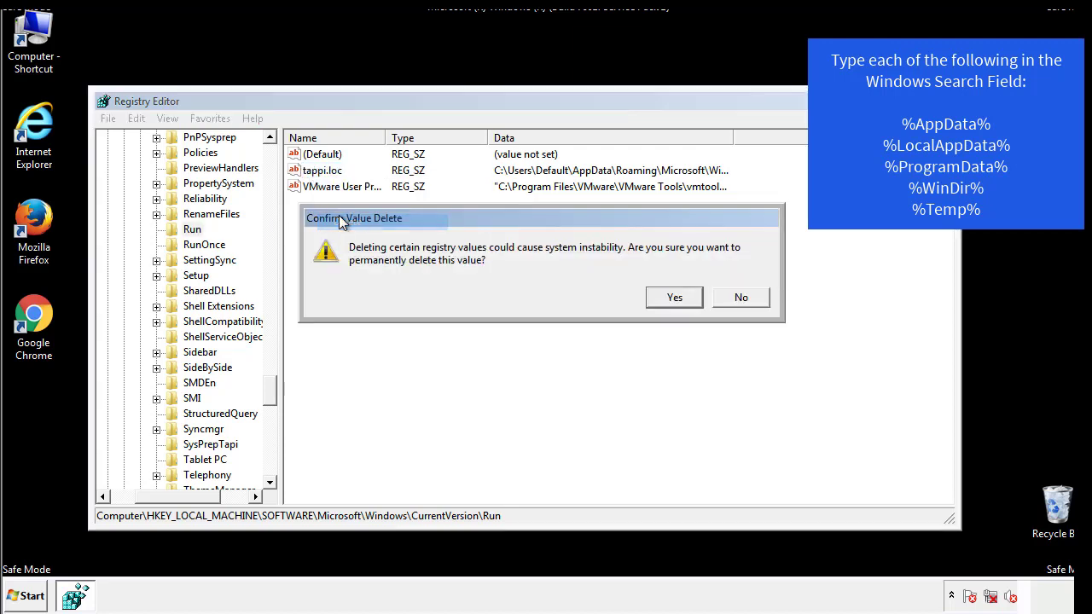
{"action": "left_click", "coordinate": [664, 299]}
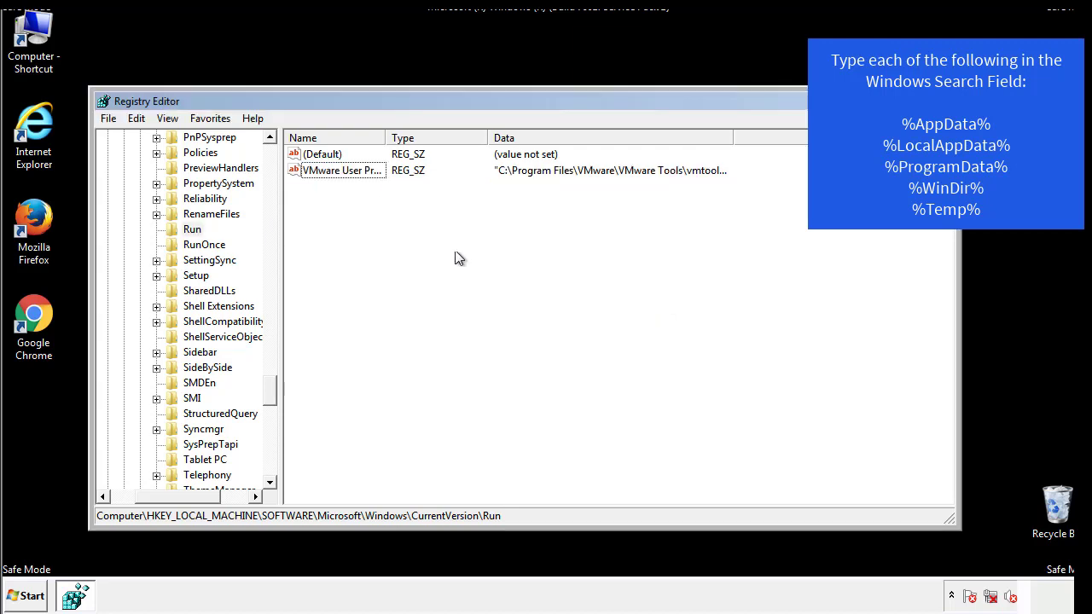
{"action": "left_click_drag", "start_coordinate": [270, 393], "coordinate": [269, 465]}
- Collapse HKEY_LOCAL_MACHINE and expand HKEY_CURRENT_USER\Software\Microsoft\Windows\CurrentVersion
{"action": "left_click_drag", "start_coordinate": [211, 495], "coordinate": [133, 509]}
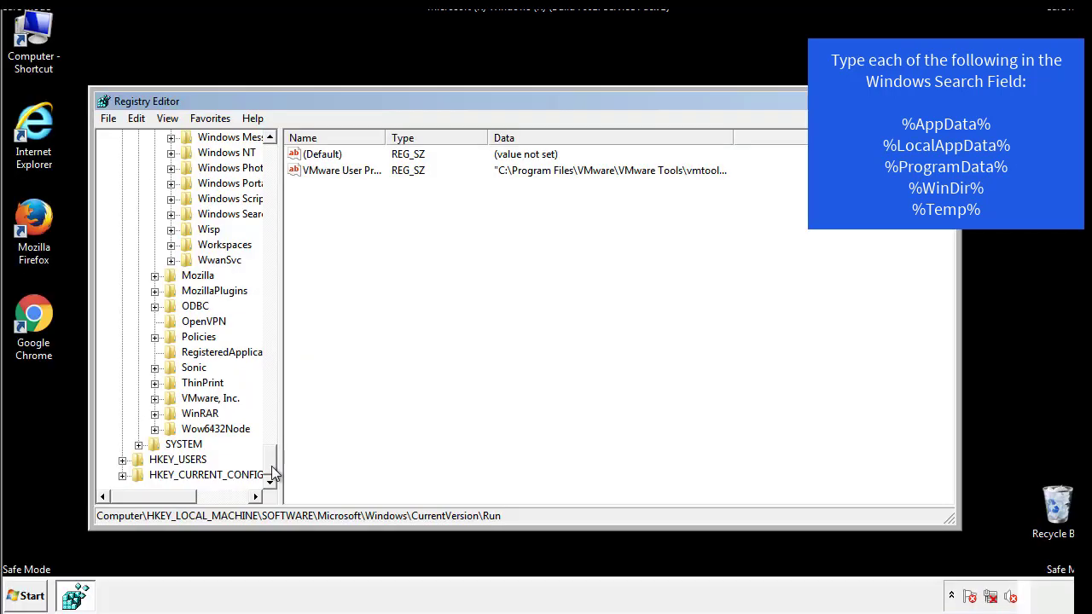
{"action": "left_click_drag", "start_coordinate": [275, 467], "coordinate": [278, 166]}
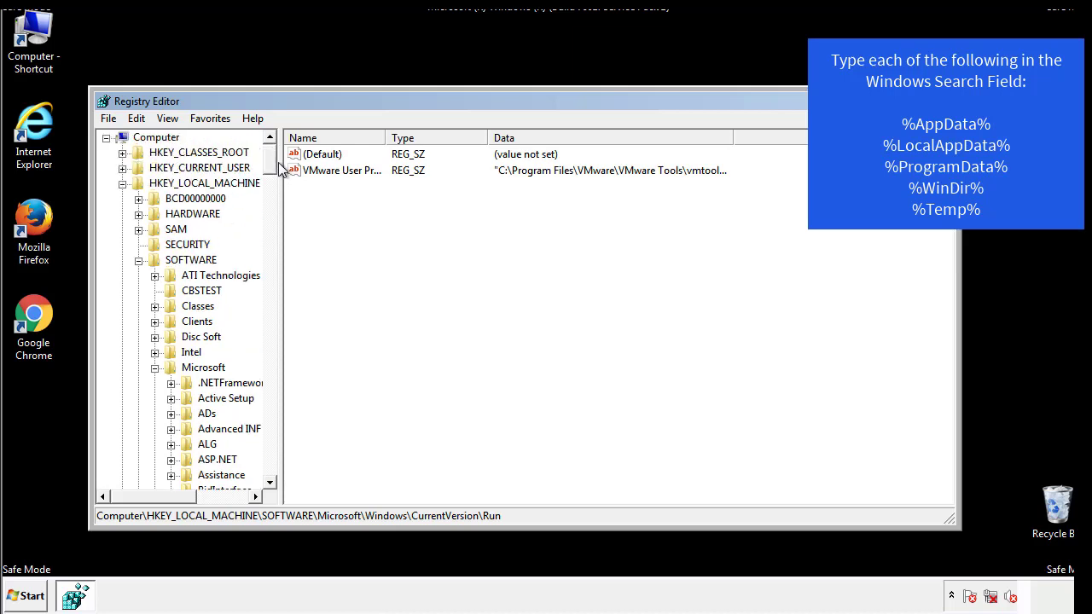
{"action": "left_click", "coordinate": [122, 184]}
{"action": "left_click", "coordinate": [122, 168]}
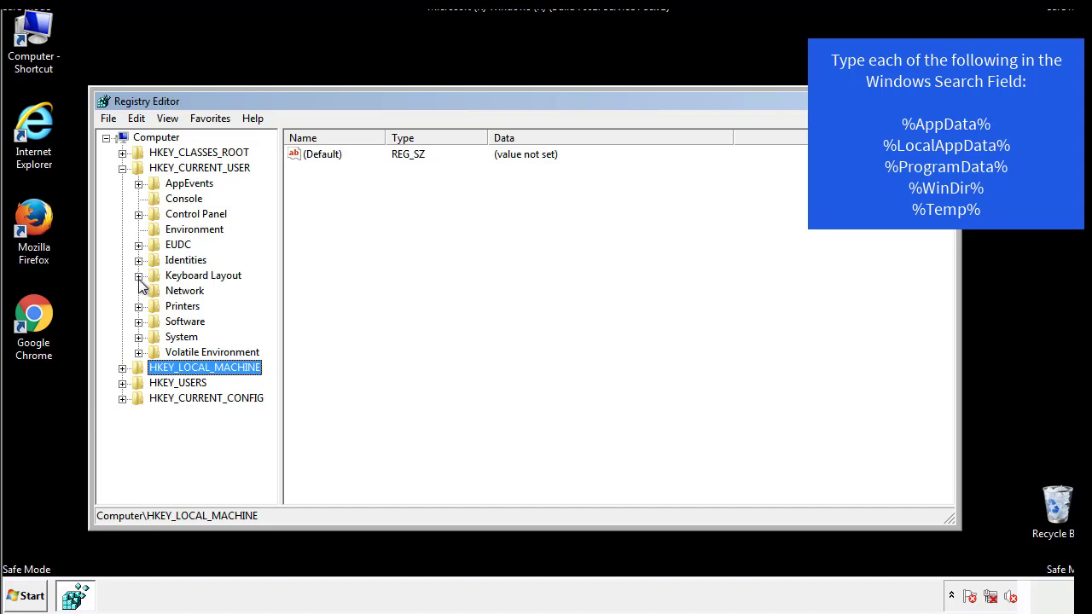
{"action": "left_click", "coordinate": [138, 321]}
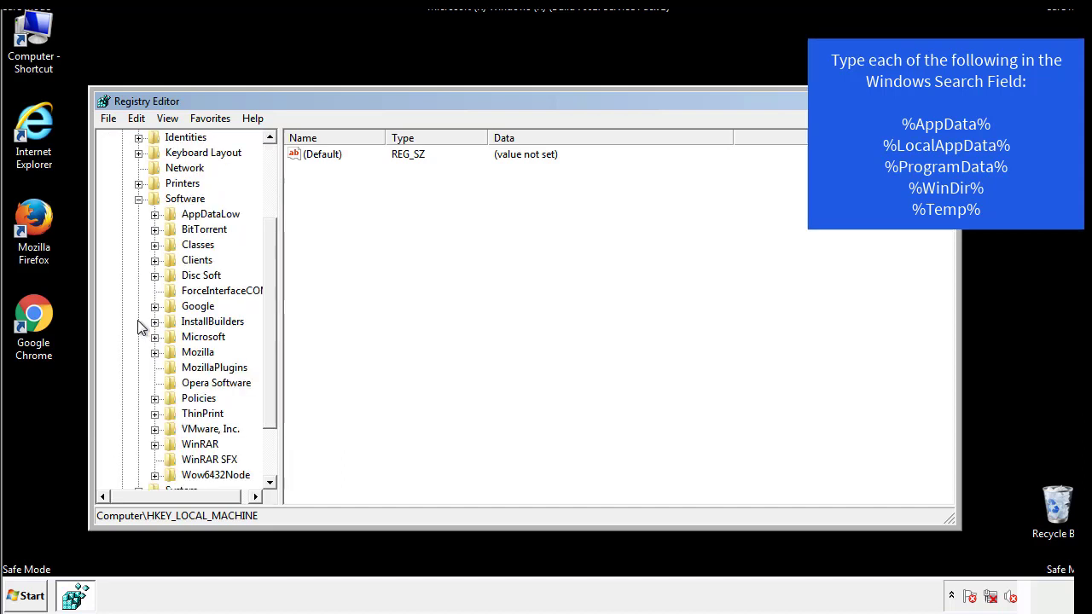
{"action": "left_click_drag", "start_coordinate": [268, 310], "coordinate": [267, 325]}
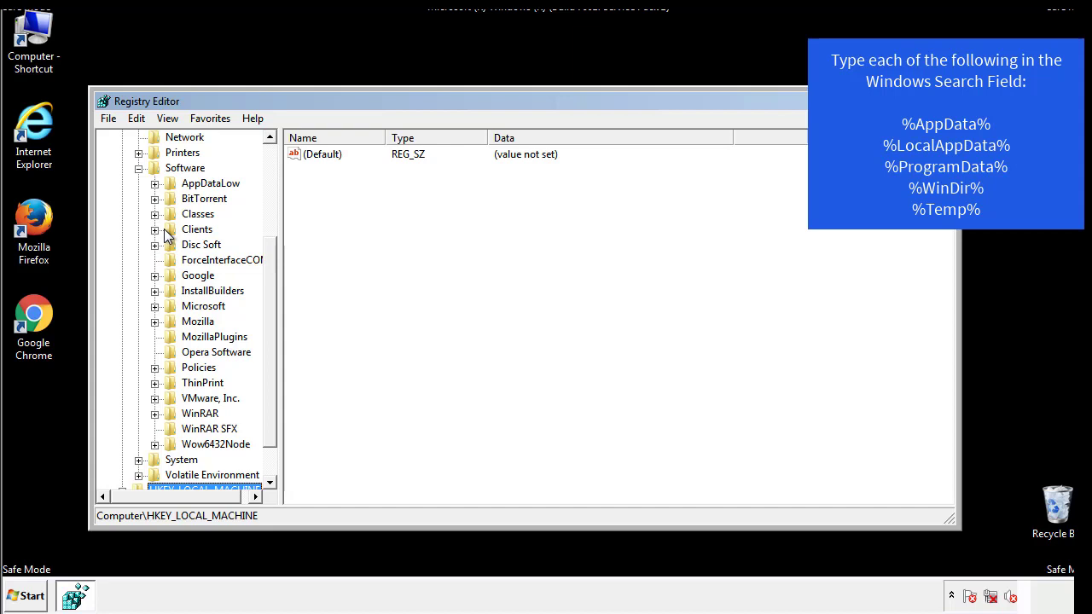
{"action": "left_click", "coordinate": [154, 313]}
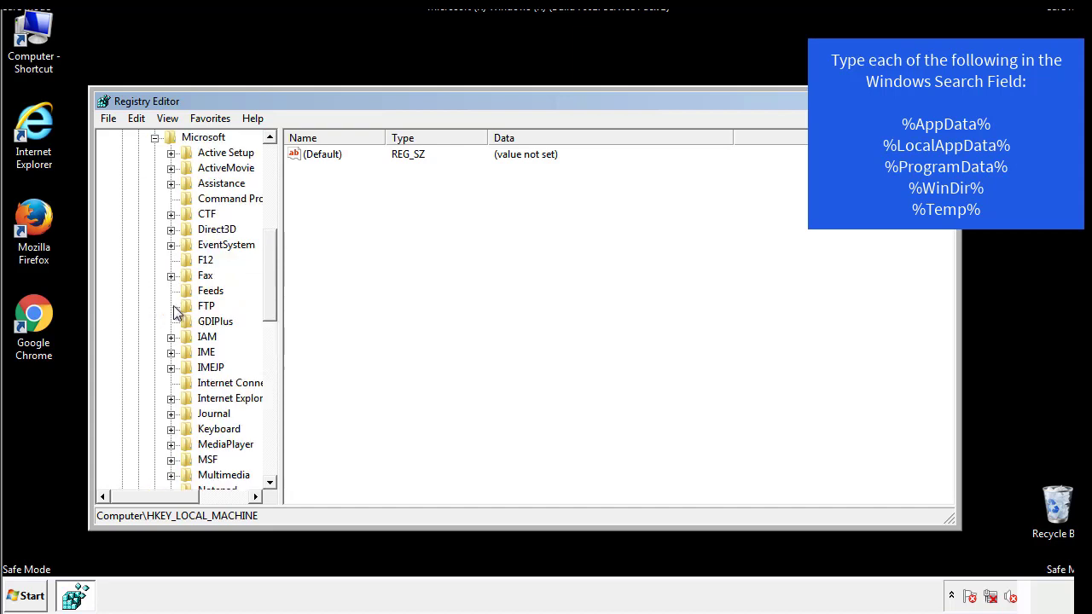
{"action": "left_click_drag", "start_coordinate": [267, 249], "coordinate": [268, 355]}
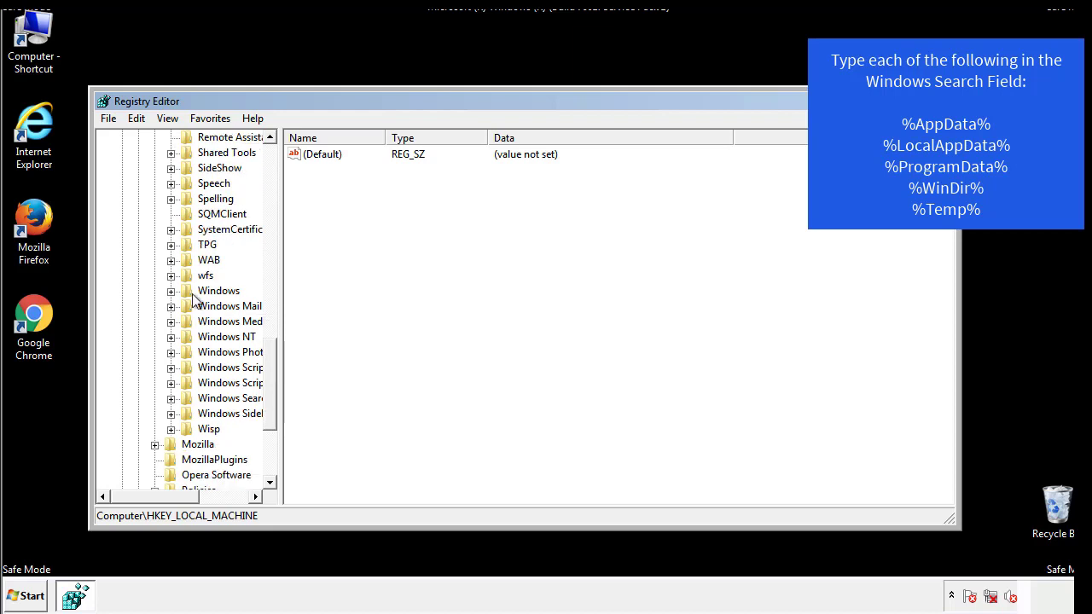
{"action": "left_click", "coordinate": [170, 290]}
{"action": "left_click", "coordinate": [187, 306]}
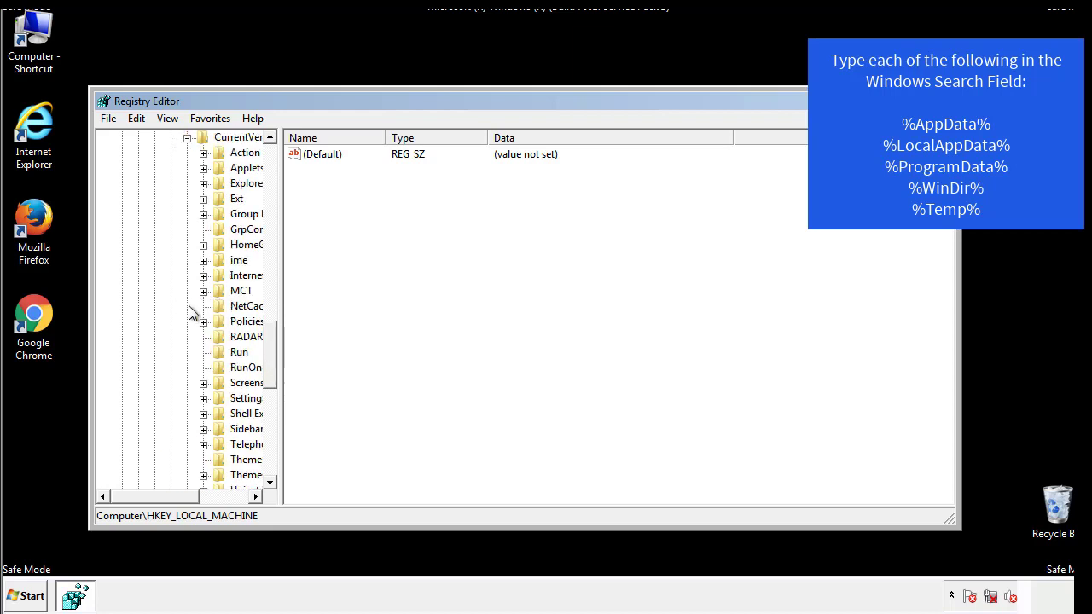
{"action": "left_click_drag", "start_coordinate": [175, 498], "coordinate": [192, 497]}
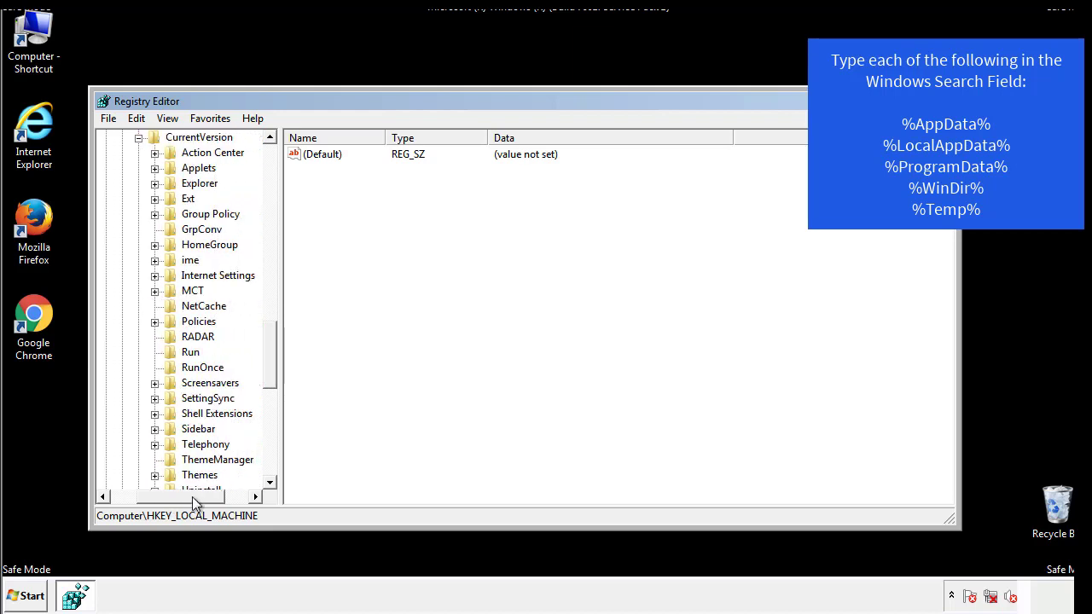
- Inspect the Run key's DAEMON Tools entry, then collapse Windows and scroll the tree to the top
{"action": "left_click", "coordinate": [189, 353]}
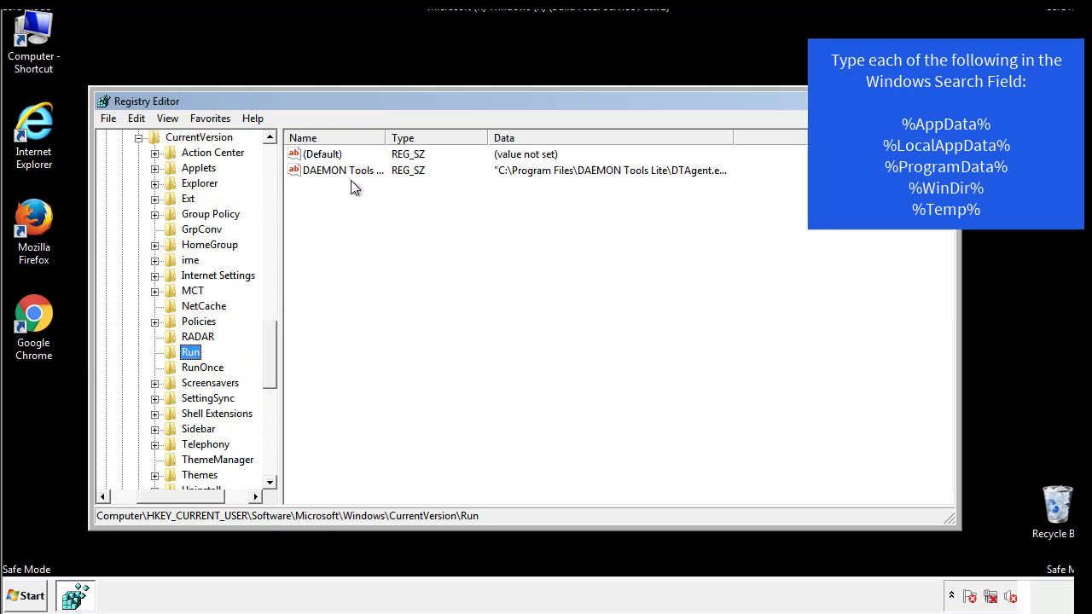
{"action": "left_click", "coordinate": [468, 199]}
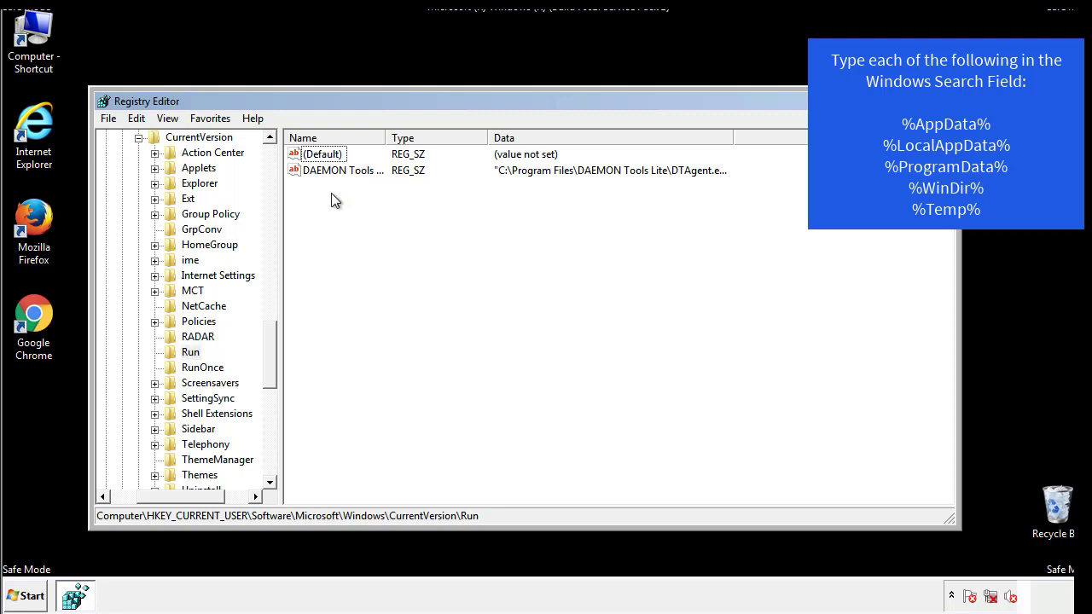
{"action": "left_click_drag", "start_coordinate": [318, 246], "coordinate": [360, 195]}
{"action": "left_click_drag", "start_coordinate": [181, 494], "coordinate": [159, 495]}
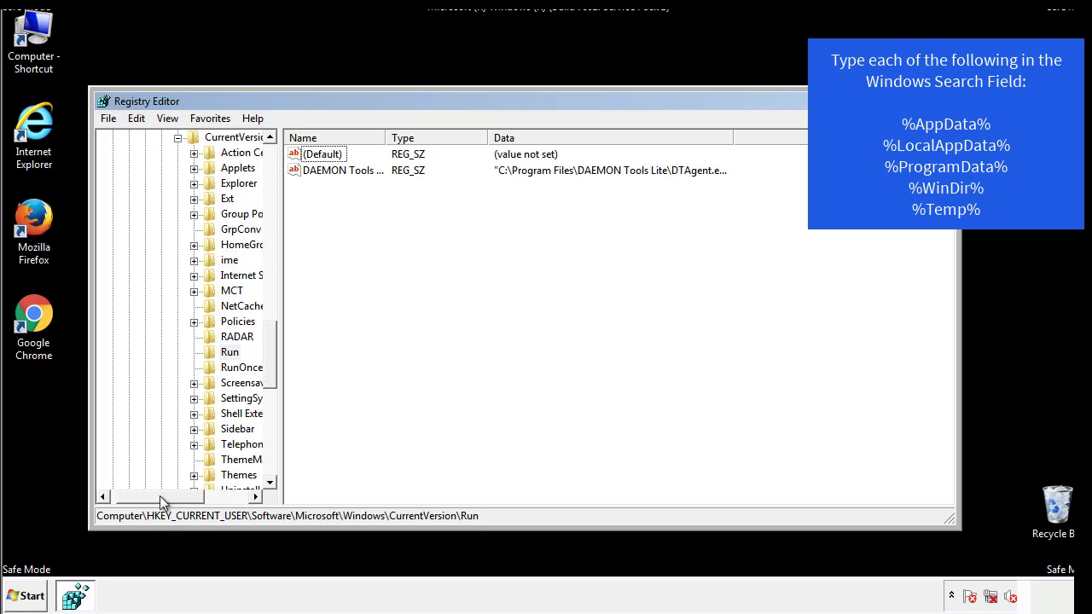
{"action": "left_click_drag", "start_coordinate": [276, 370], "coordinate": [270, 356]}
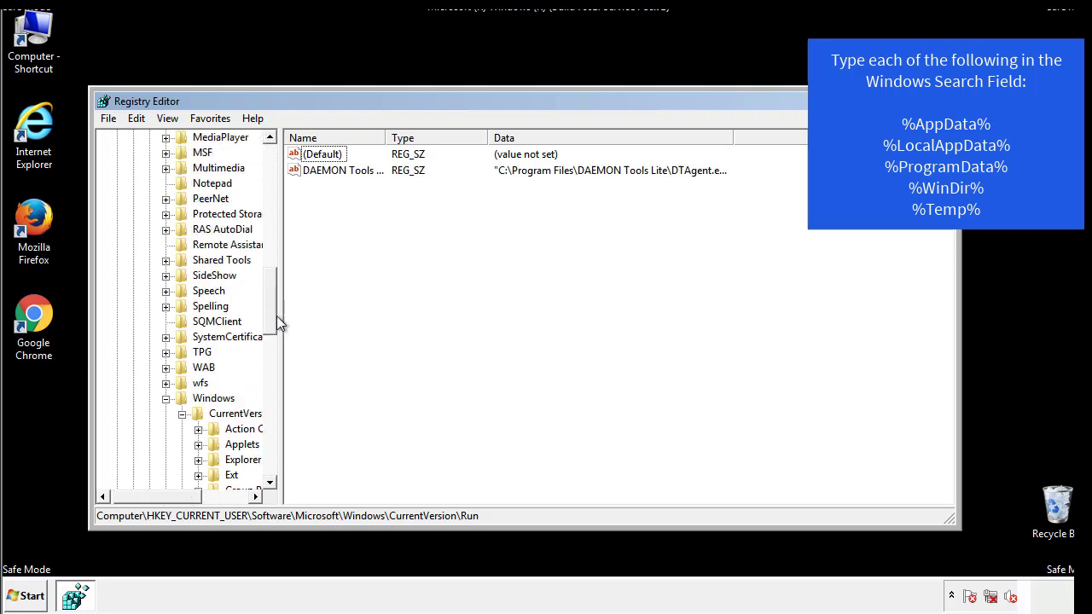
{"action": "left_click", "coordinate": [167, 398]}
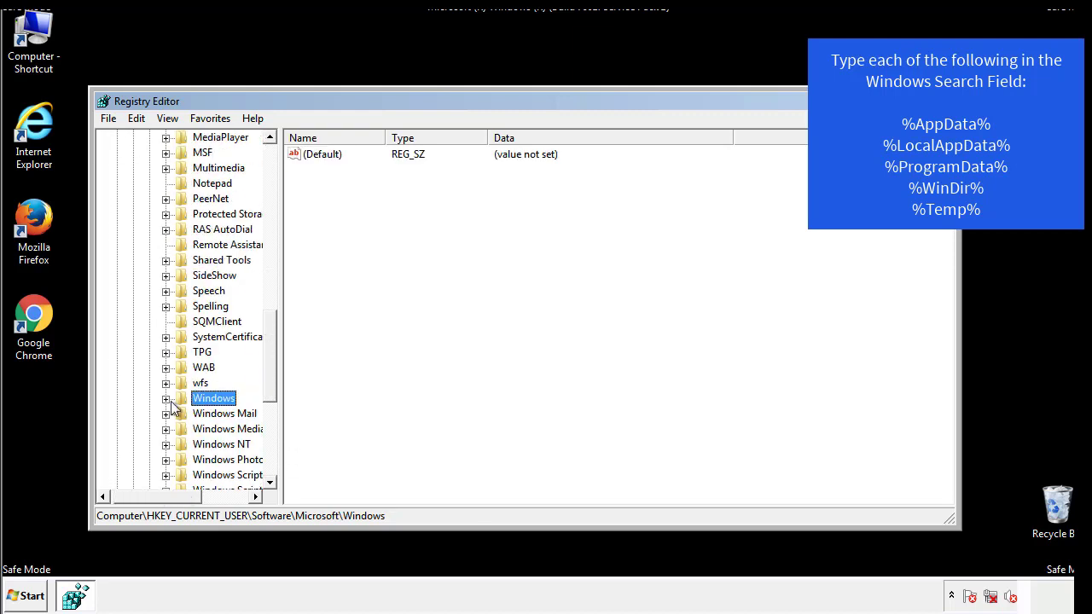
{"action": "left_click_drag", "start_coordinate": [273, 380], "coordinate": [274, 210]}
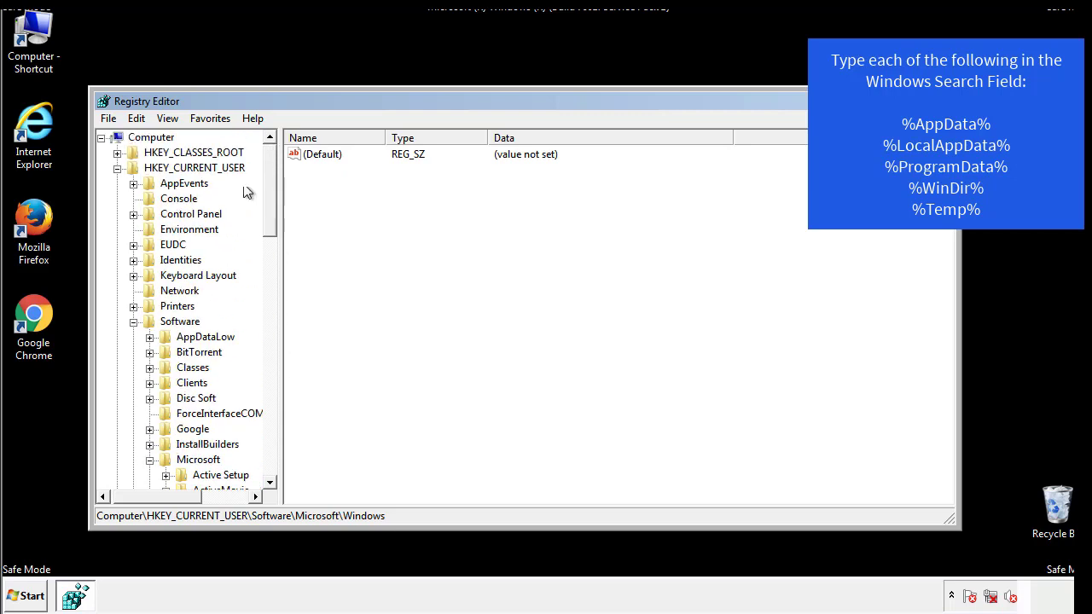
- Search the registry for %temp% to reach the VolumeCaches\Temporary Files key
{"action": "left_click", "coordinate": [143, 121]}
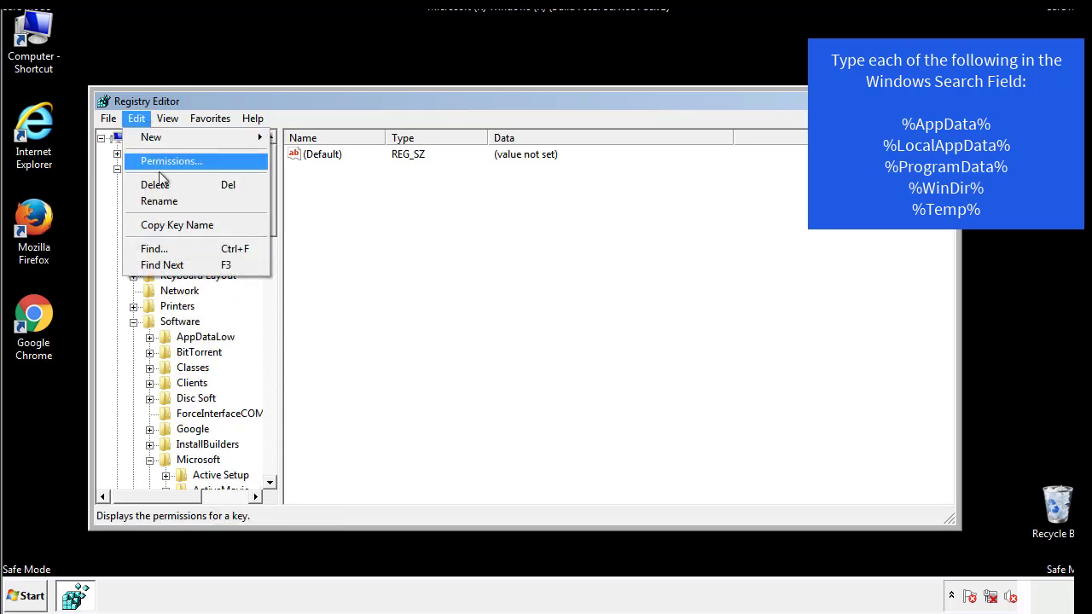
{"action": "left_click", "coordinate": [154, 249]}
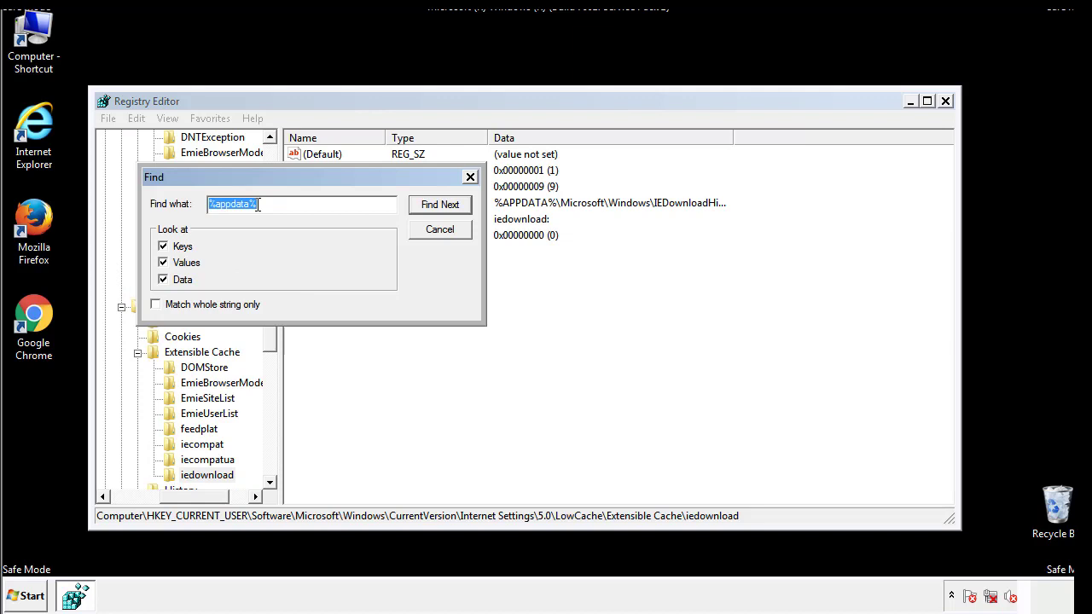
{"action": "type", "text": "%temp%"}
{"action": "key", "text": "Return"}
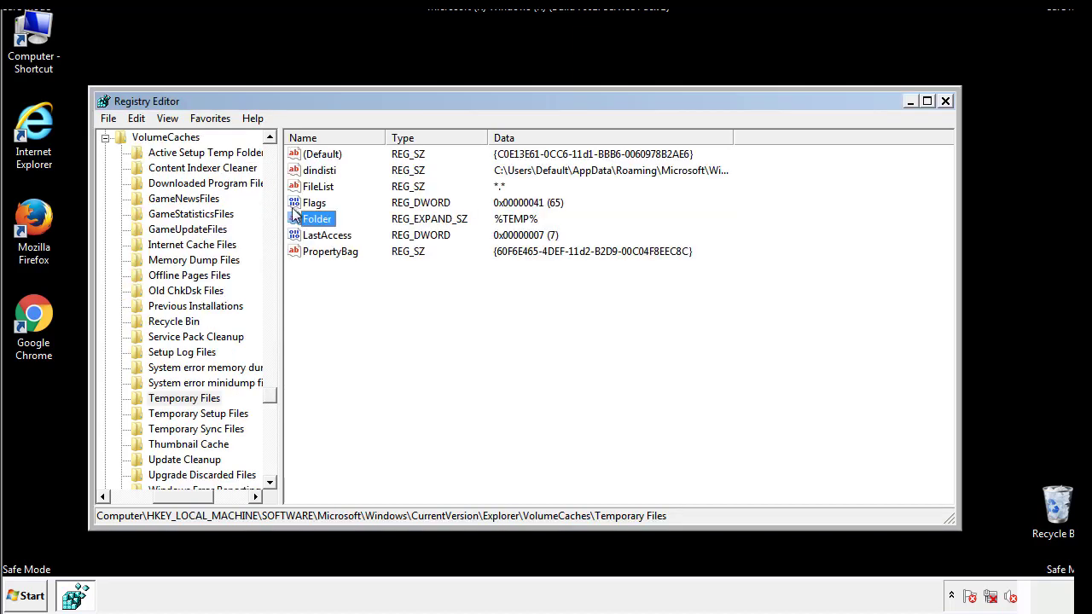
- Delete all Temporary Files values, leaving only (Default)
{"action": "left_click", "coordinate": [447, 293]}
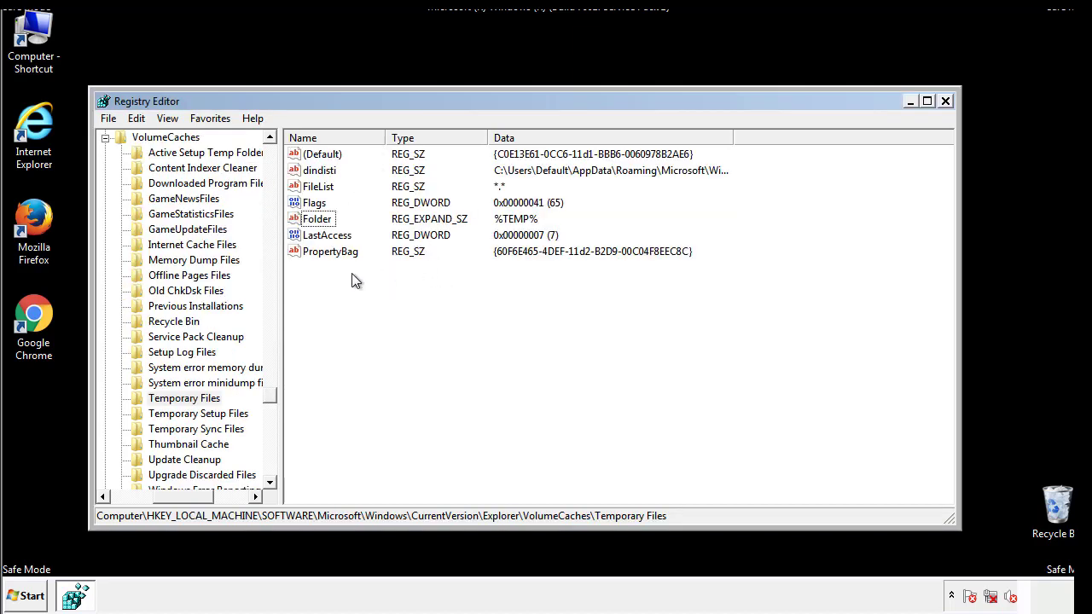
{"action": "left_click_drag", "start_coordinate": [351, 275], "coordinate": [308, 154]}
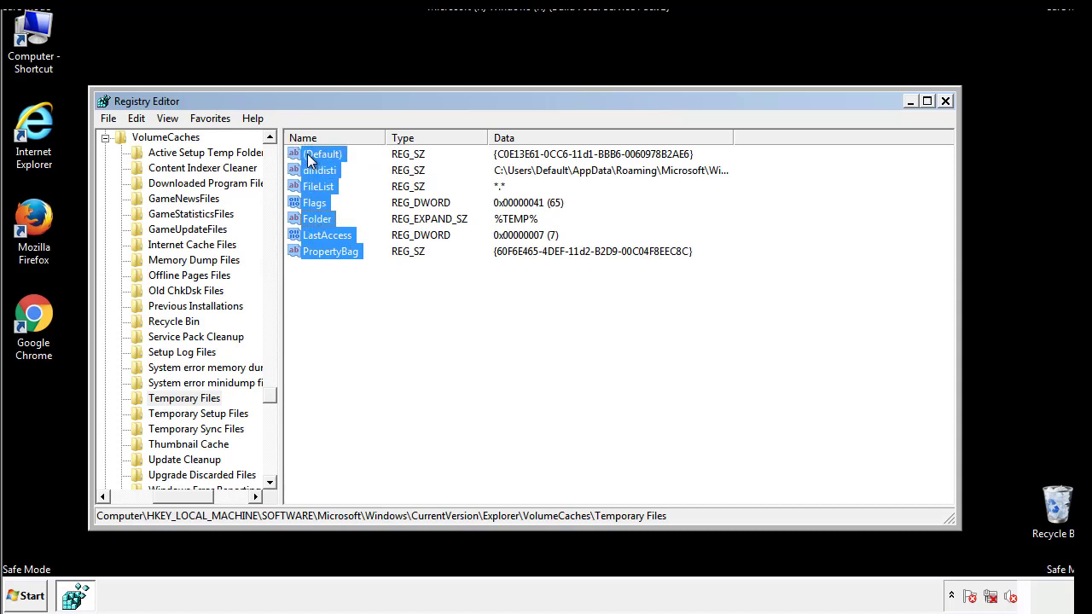
{"action": "right_click", "coordinate": [308, 154]}
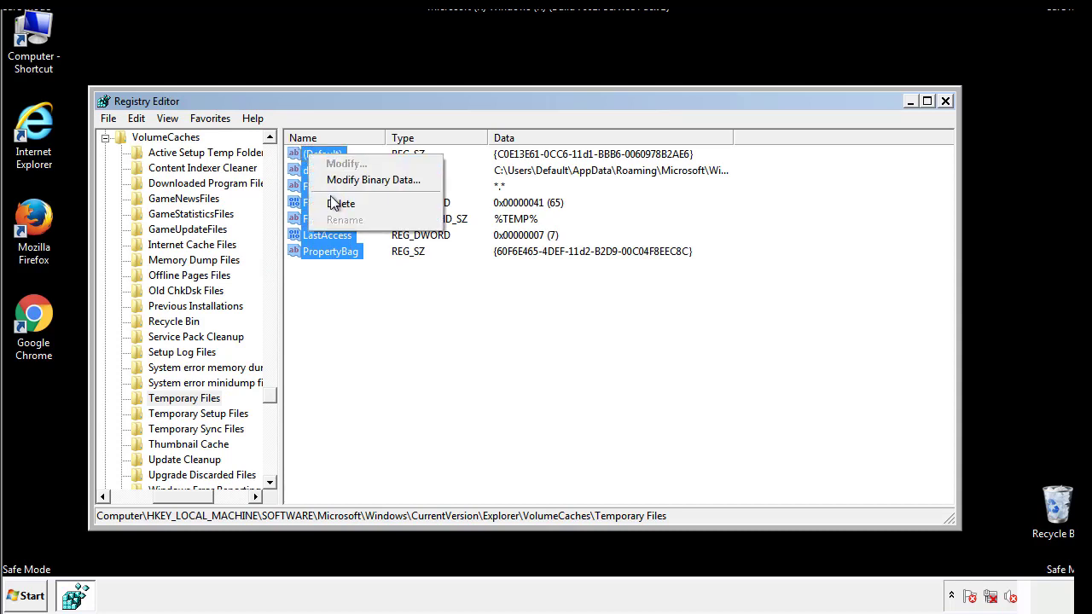
{"action": "left_click", "coordinate": [334, 203]}
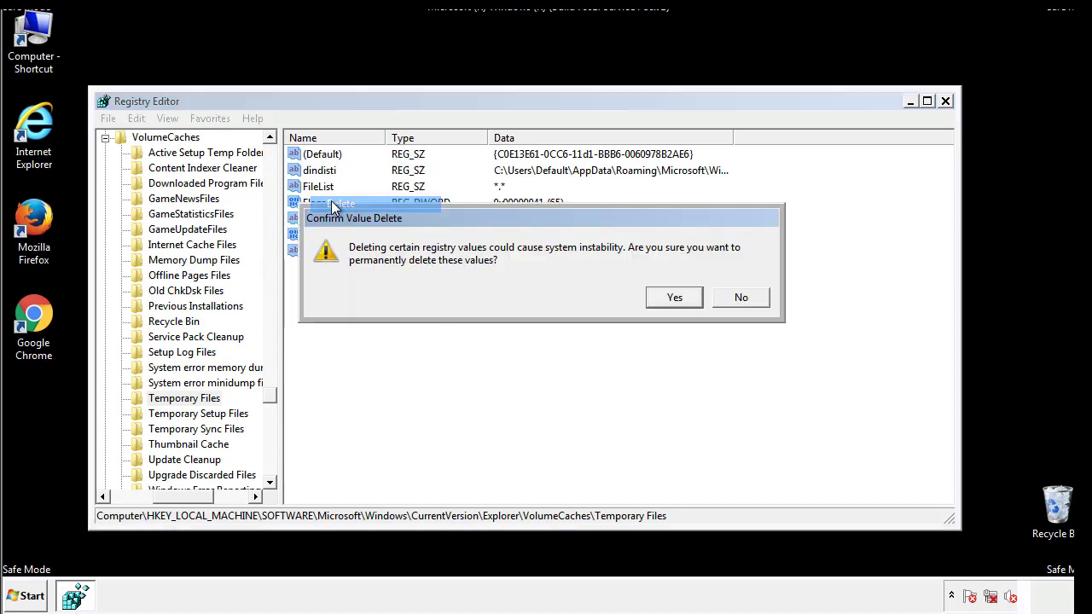
{"action": "left_click", "coordinate": [679, 296]}
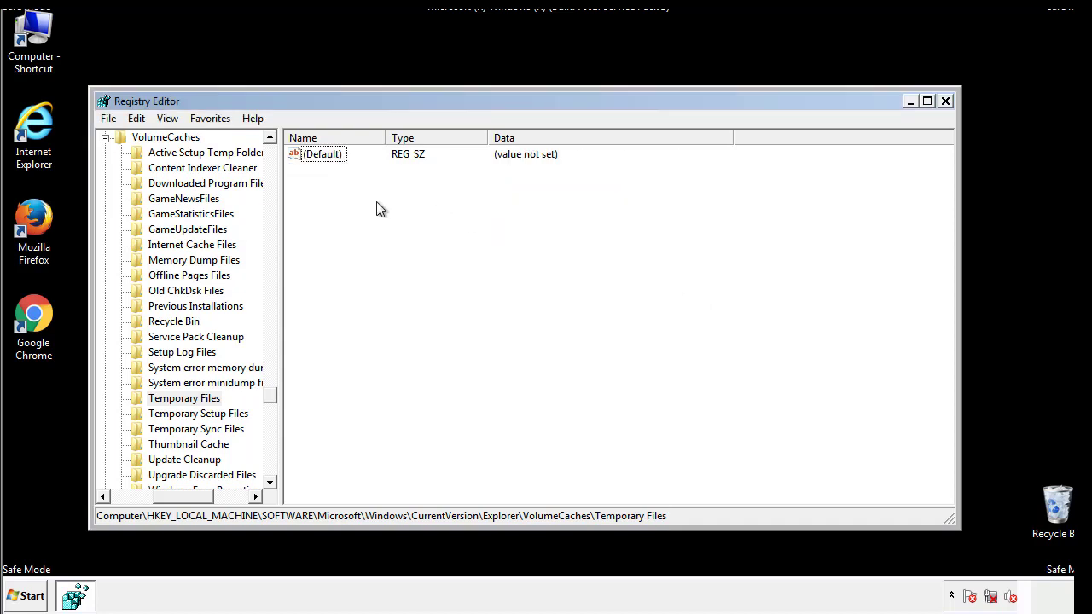
- Close Registry Editor and launch msconfig from the Start search
{"action": "left_click", "coordinate": [945, 101]}
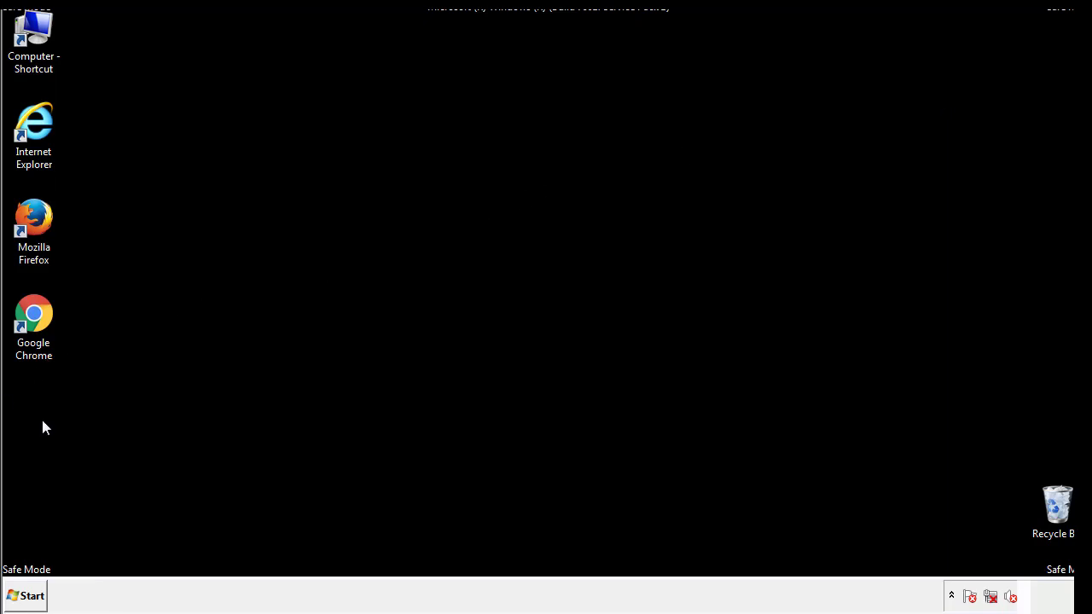
{"action": "left_click", "coordinate": [24, 597]}
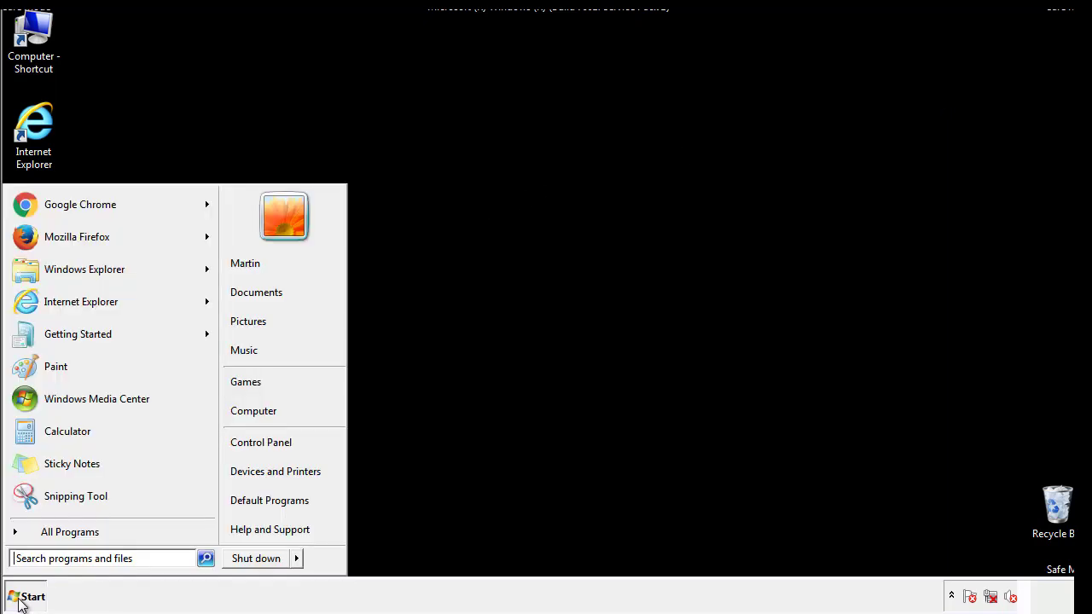
{"action": "left_click", "coordinate": [59, 558]}
{"action": "type", "text": "mscon"}
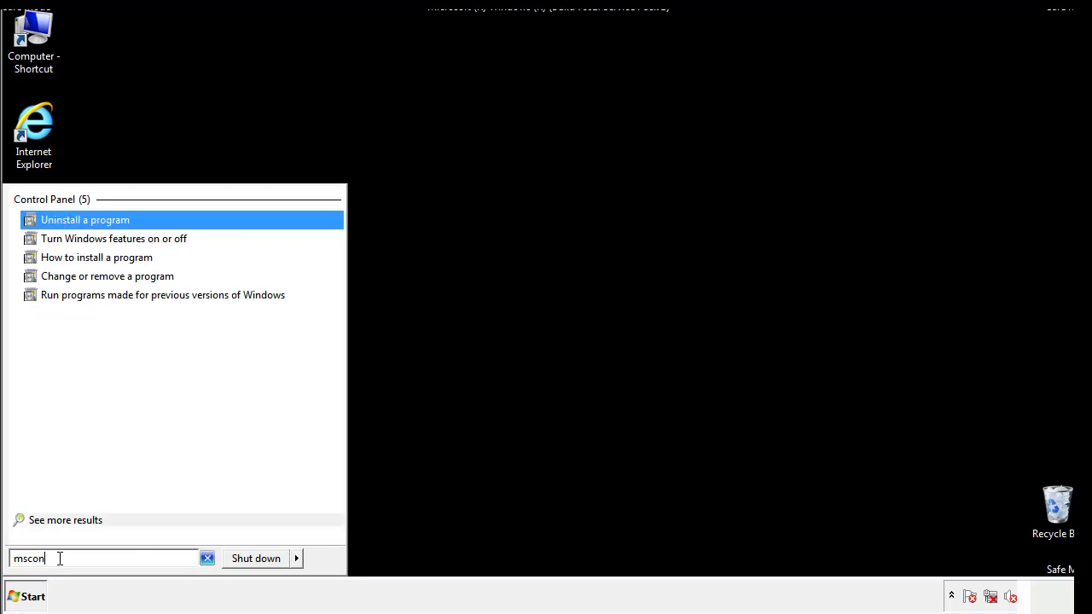
{"action": "type", "text": "fig"}
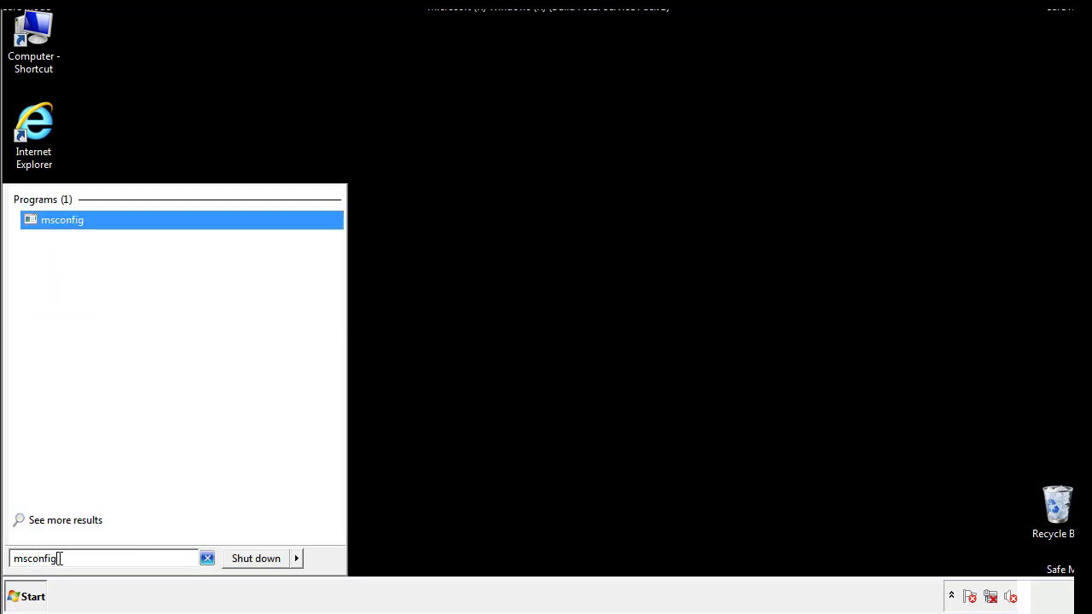
{"action": "key", "text": "Return"}
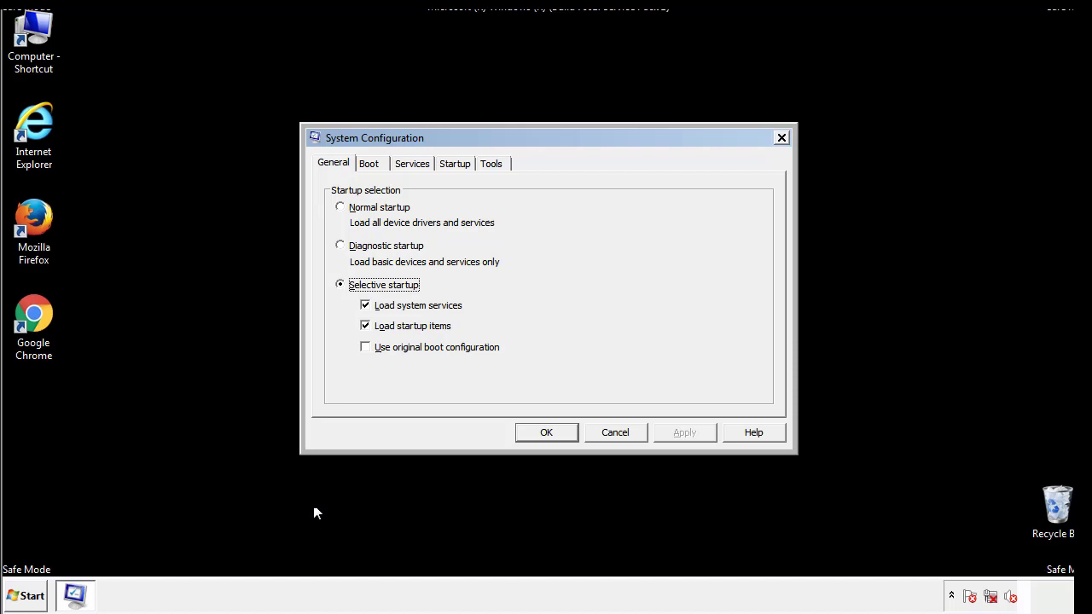
- Turn off Safe boot on the Boot tab, apply it, and restart the computer
{"action": "left_click", "coordinate": [373, 164]}
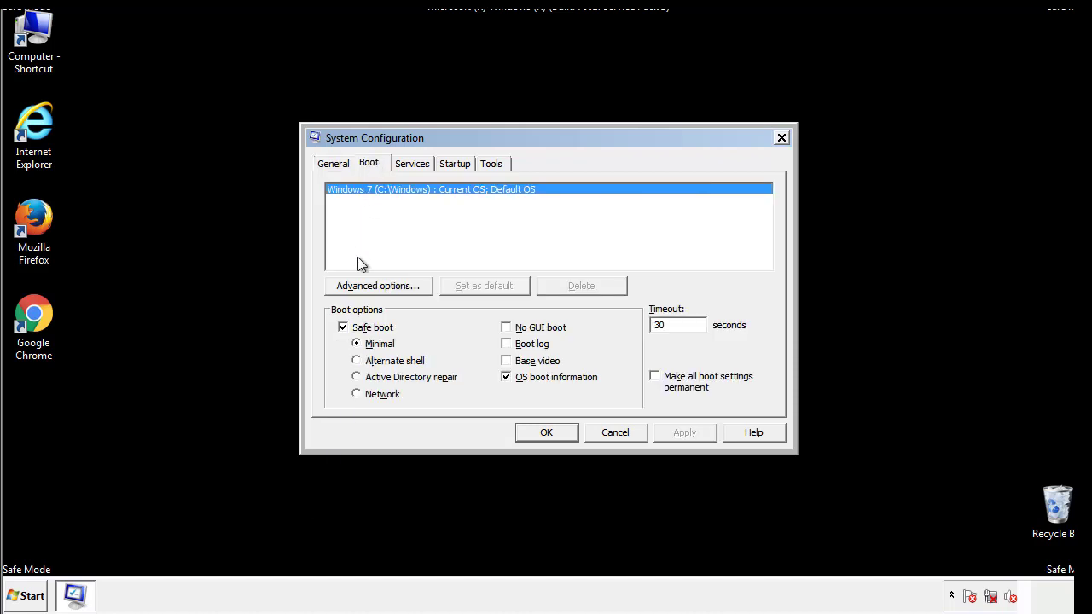
{"action": "left_click", "coordinate": [343, 328]}
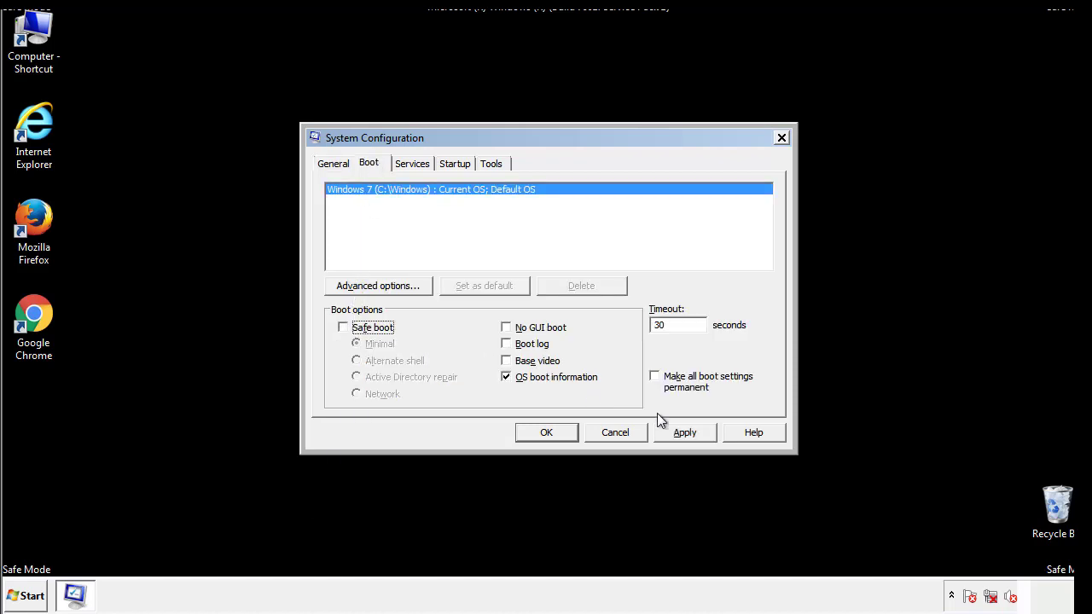
{"action": "left_click", "coordinate": [687, 431]}
{"action": "left_click", "coordinate": [544, 432]}
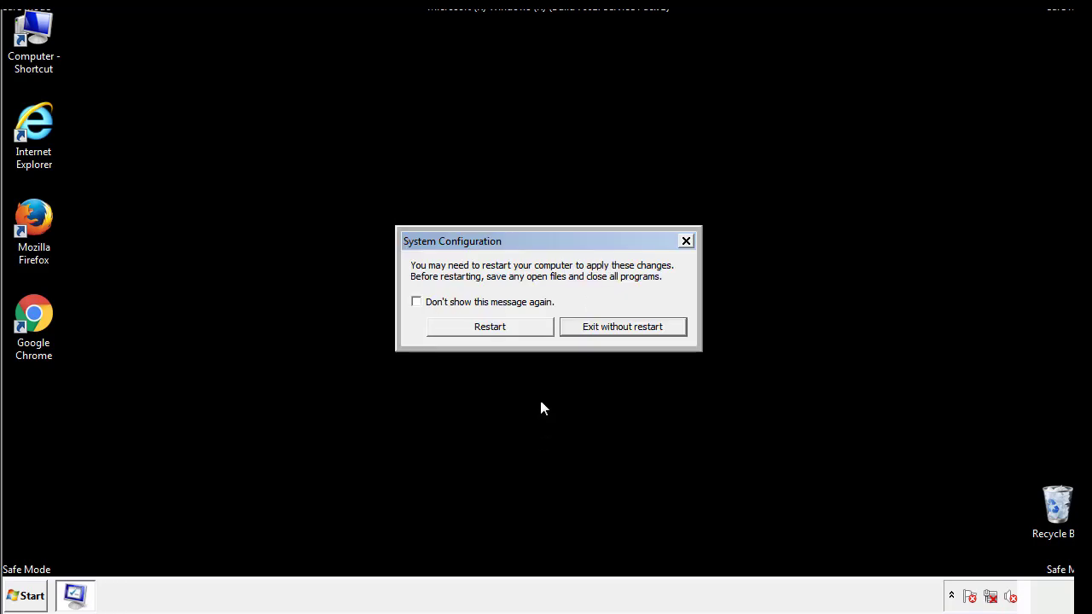
{"action": "left_click", "coordinate": [505, 331]}
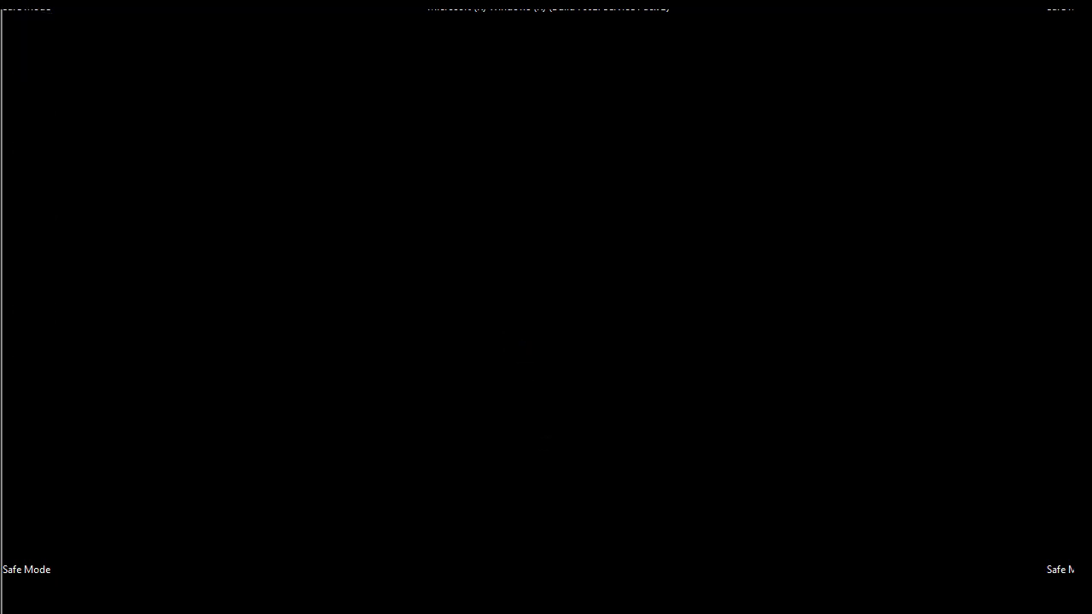